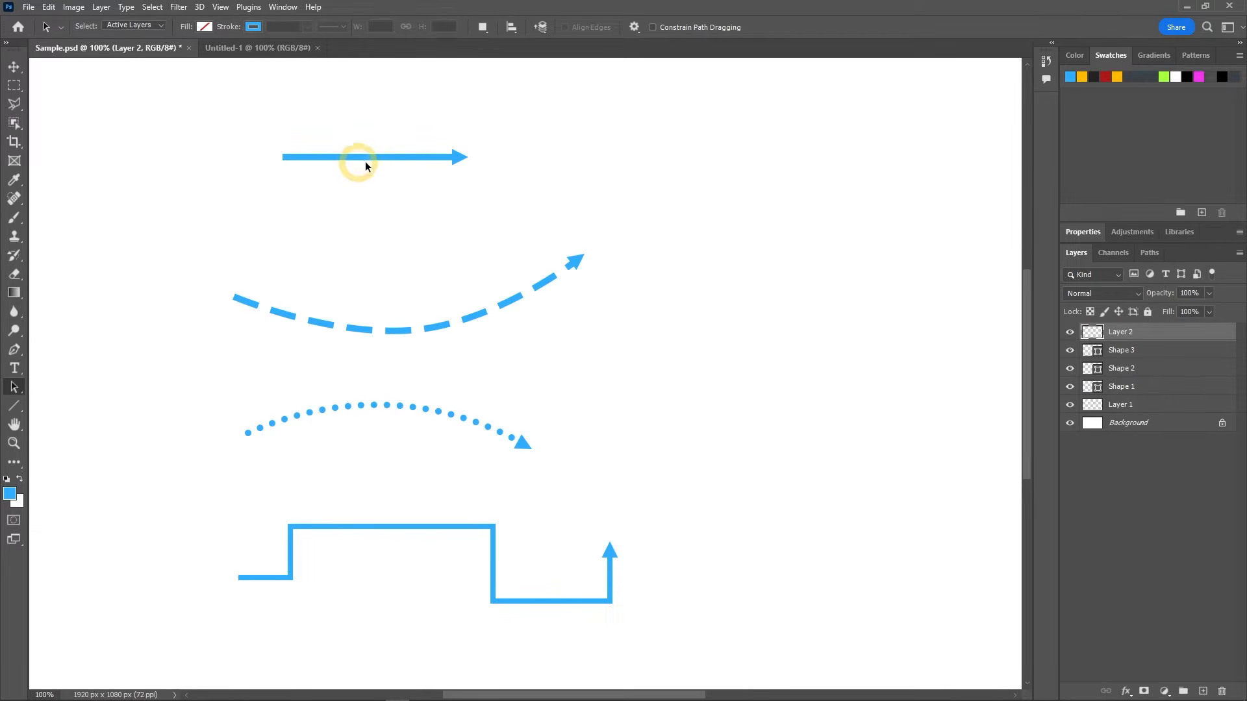
Step: Switch to the Untitled-1 document and activate the Line tool
{"action": "left_click", "coordinate": [264, 58]}
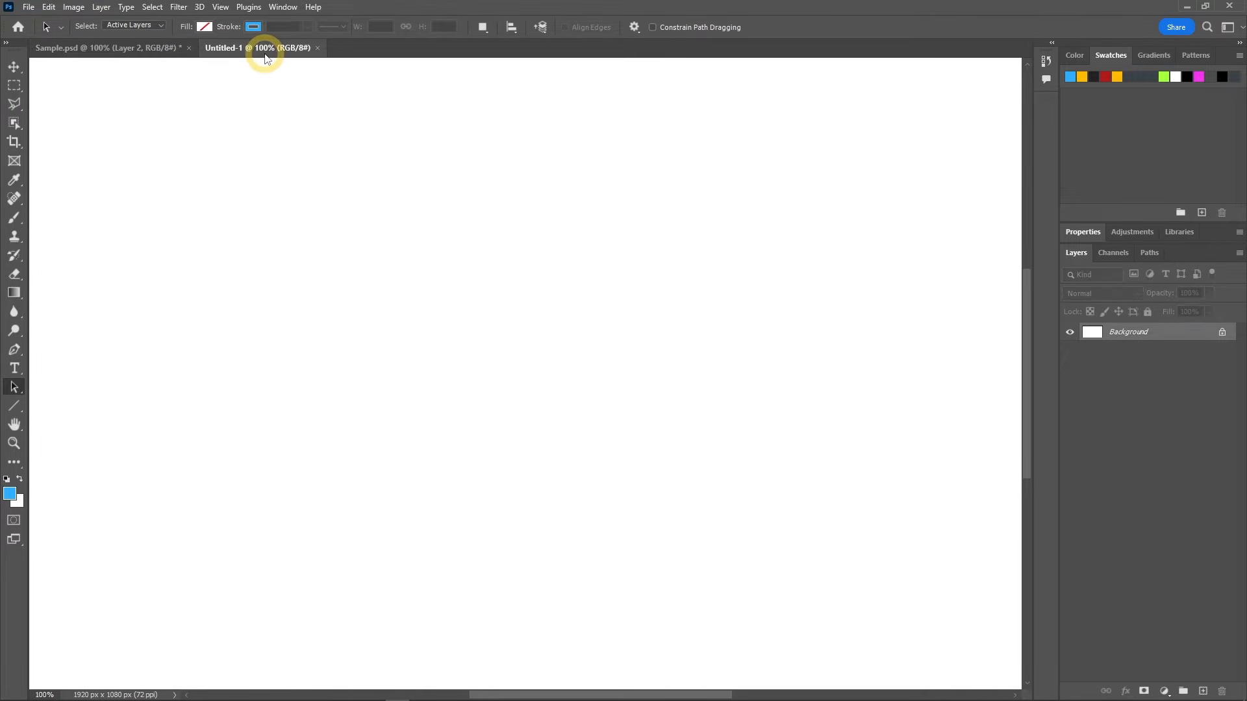
{"action": "left_click", "coordinate": [13, 406]}
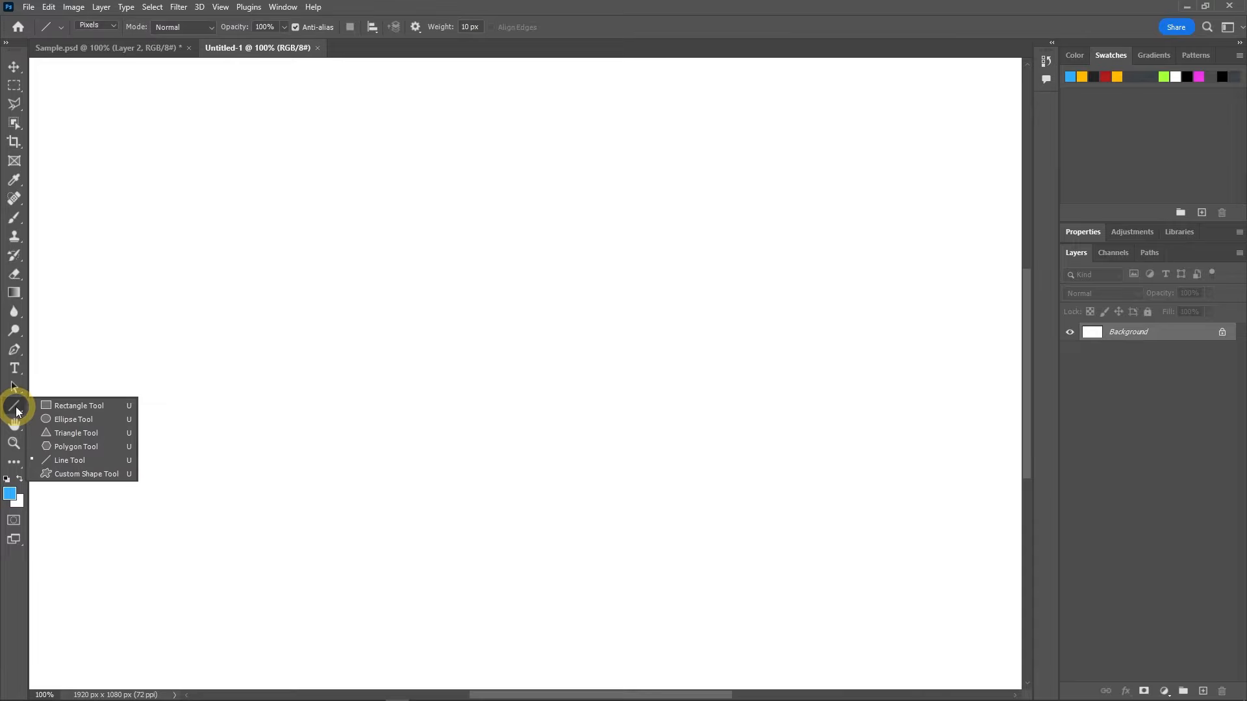
{"action": "left_click", "coordinate": [67, 461]}
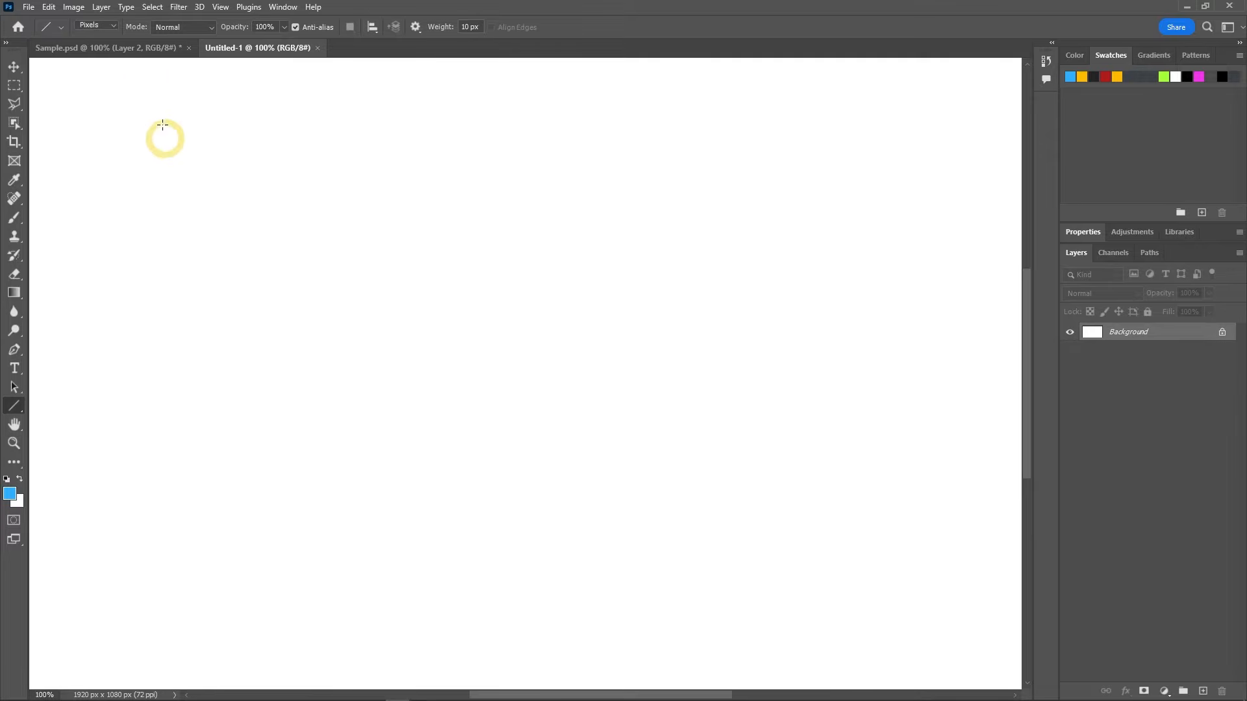
Step: Try the Line tool's Path mode, check the document's paths, and switch the tool to Shape mode
{"action": "left_click", "coordinate": [113, 29]}
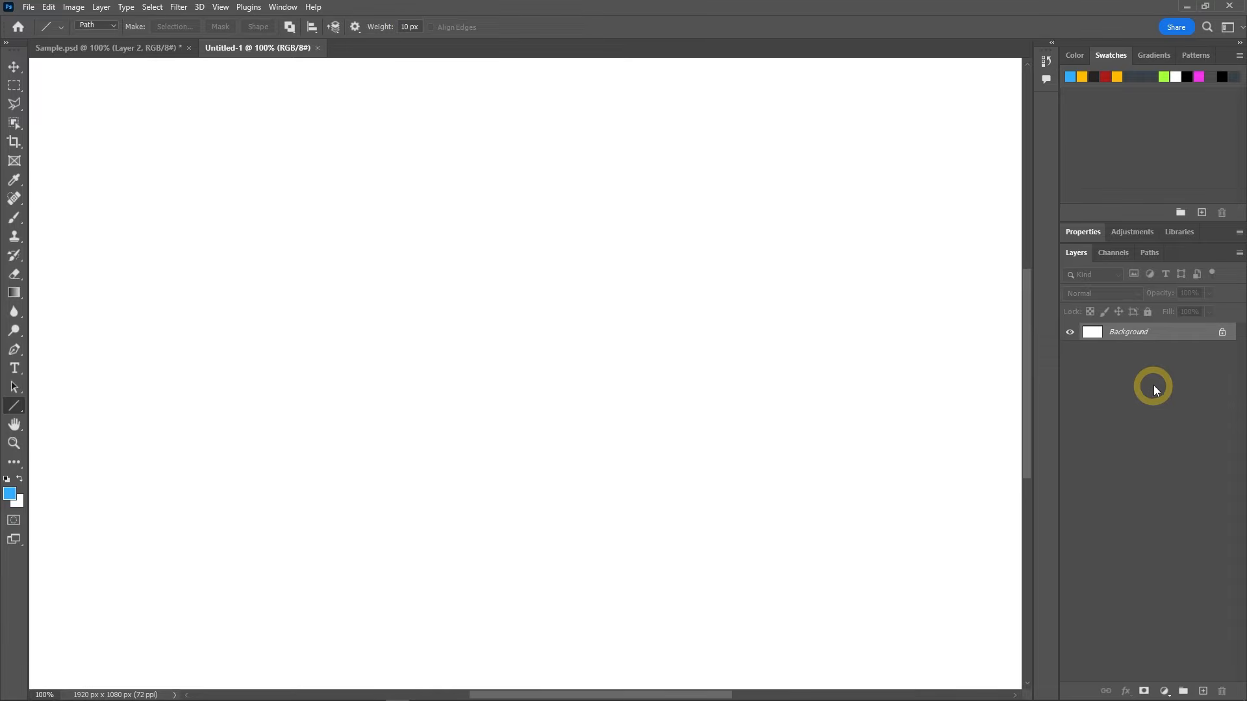
{"action": "left_click", "coordinate": [1144, 254]}
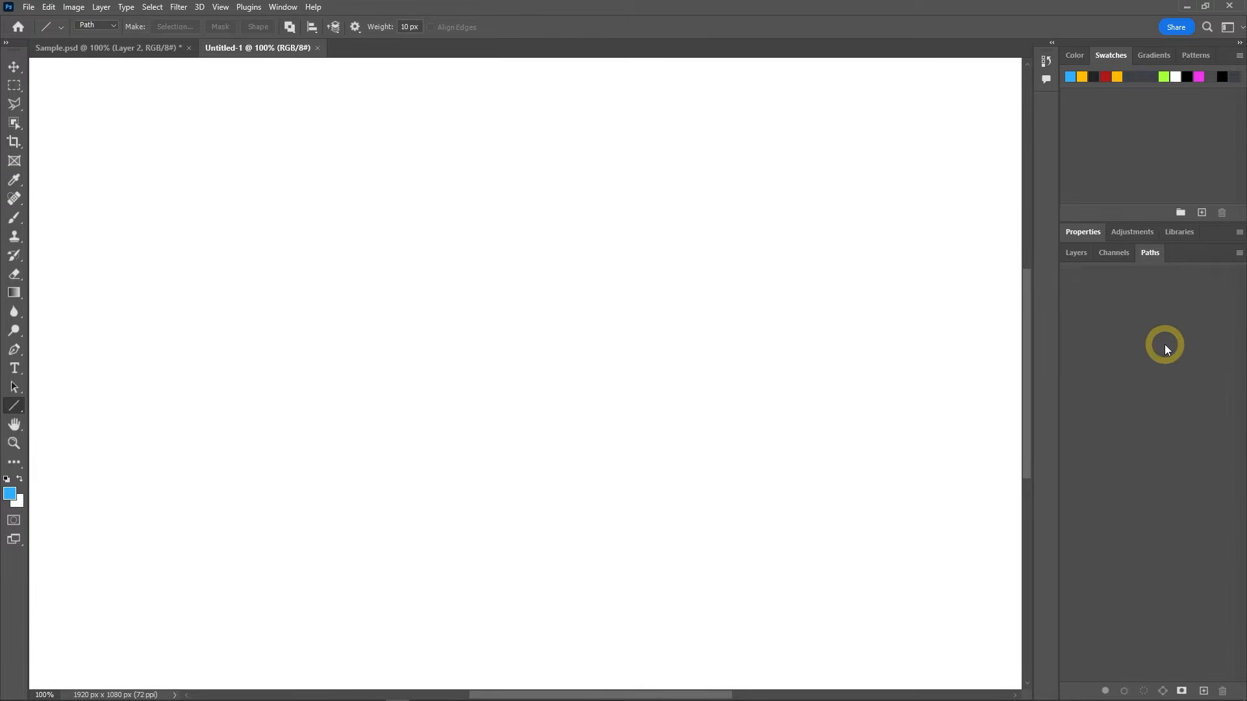
{"action": "left_click", "coordinate": [1065, 259]}
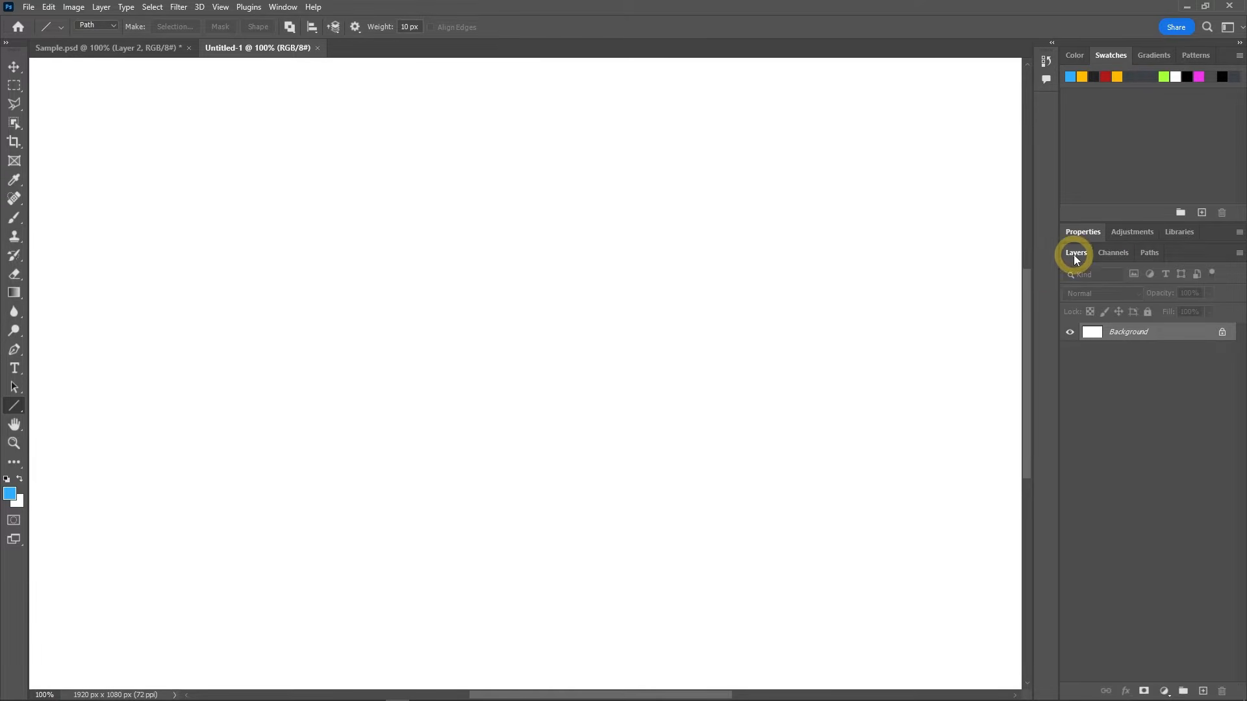
{"action": "left_click", "coordinate": [96, 24]}
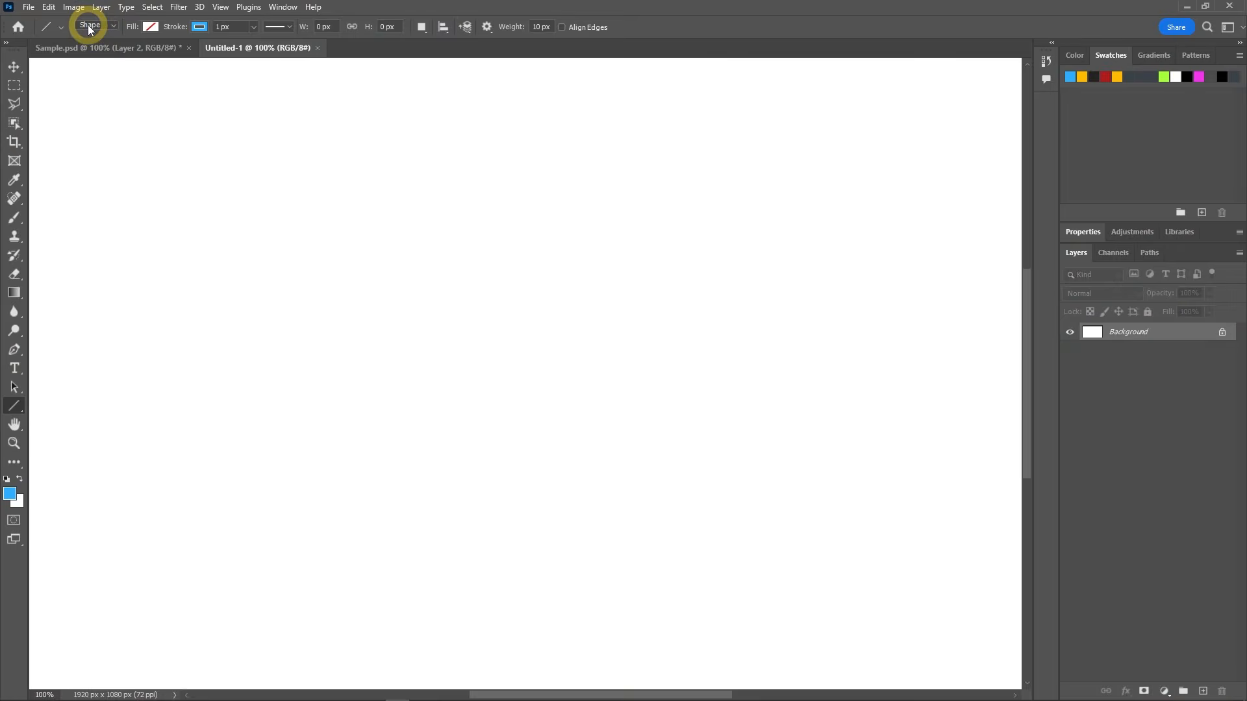
Step: Draw two blue lines in Pixels mode at 10 px weight, a horizontal one and a slightly slanted one below it
{"action": "left_click", "coordinate": [114, 26]}
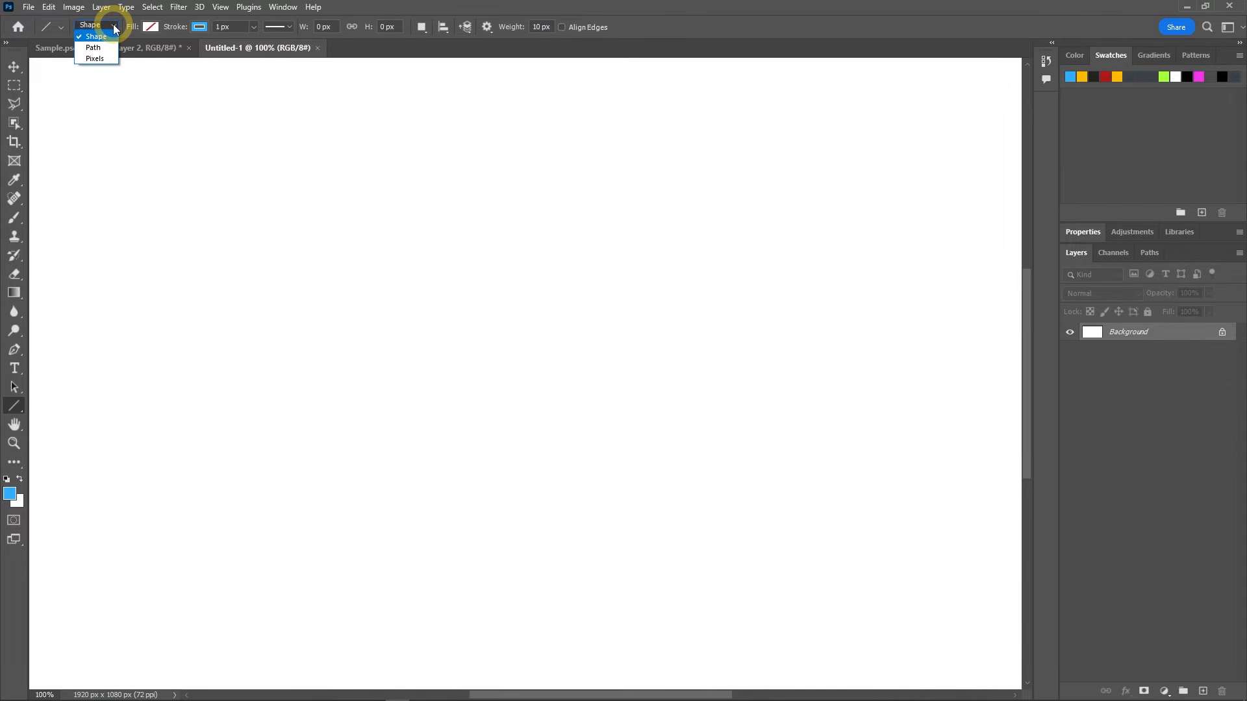
{"action": "left_click", "coordinate": [95, 59]}
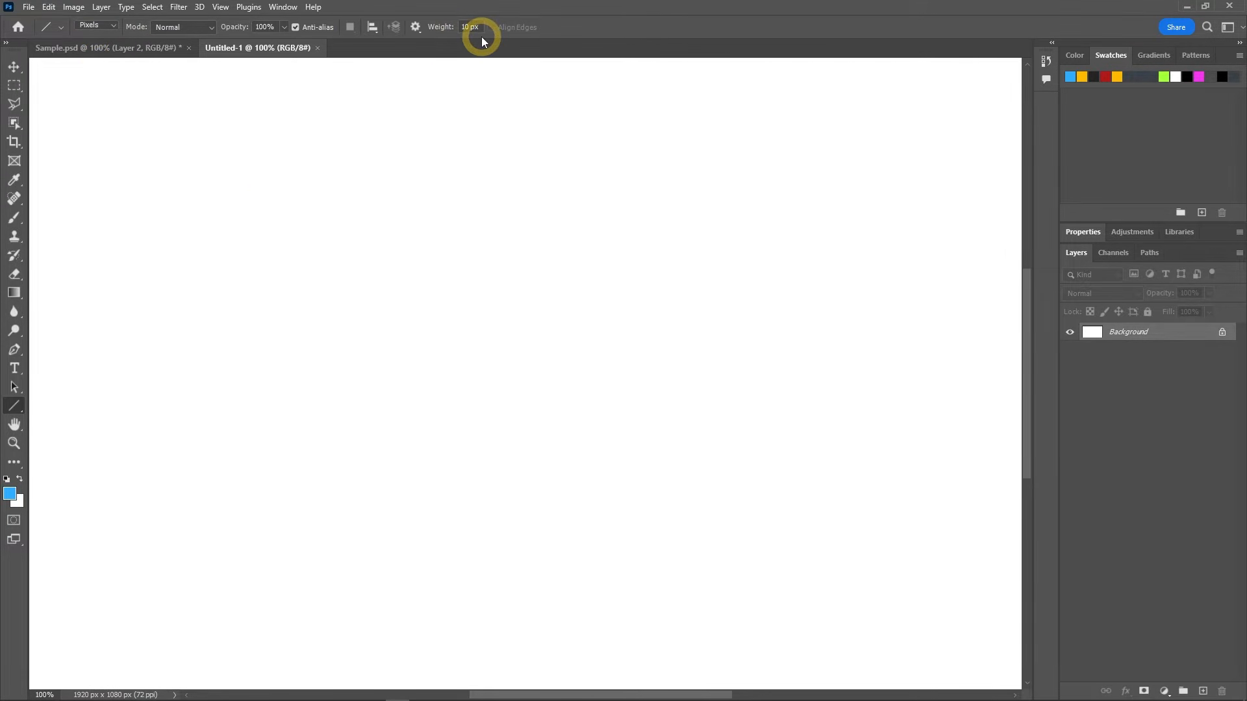
{"action": "double_click", "coordinate": [466, 27]}
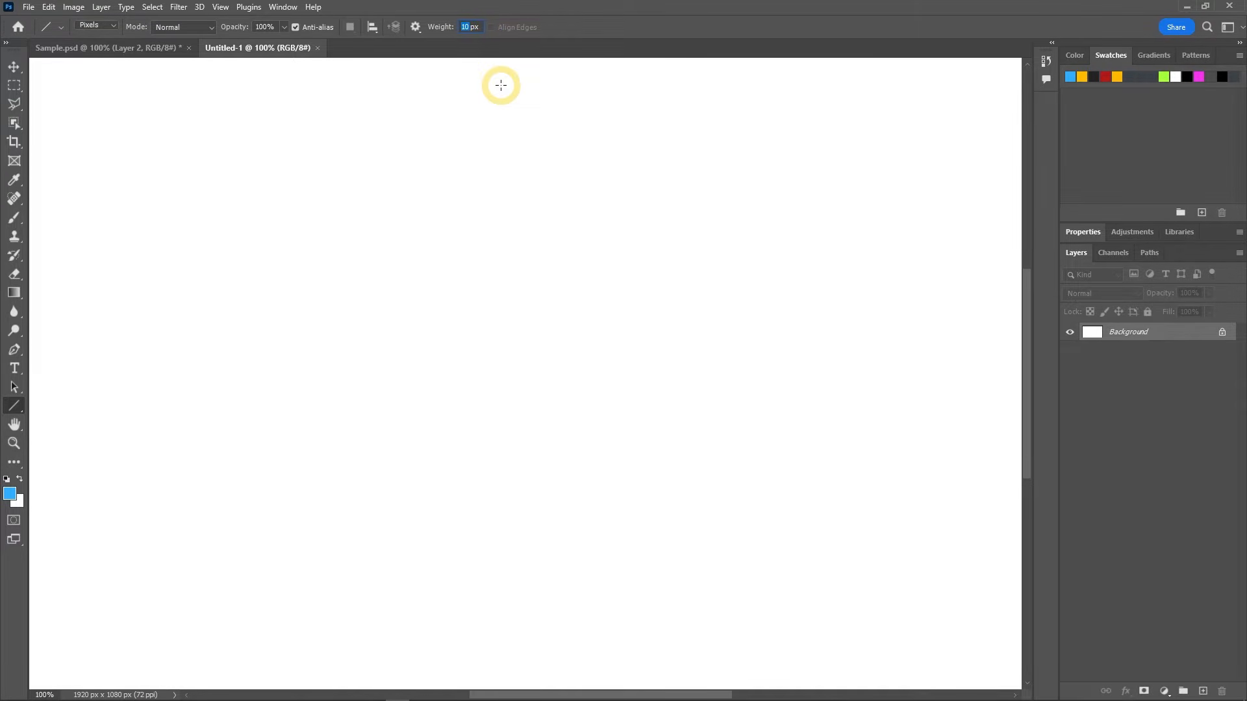
{"action": "key", "text": "Return"}
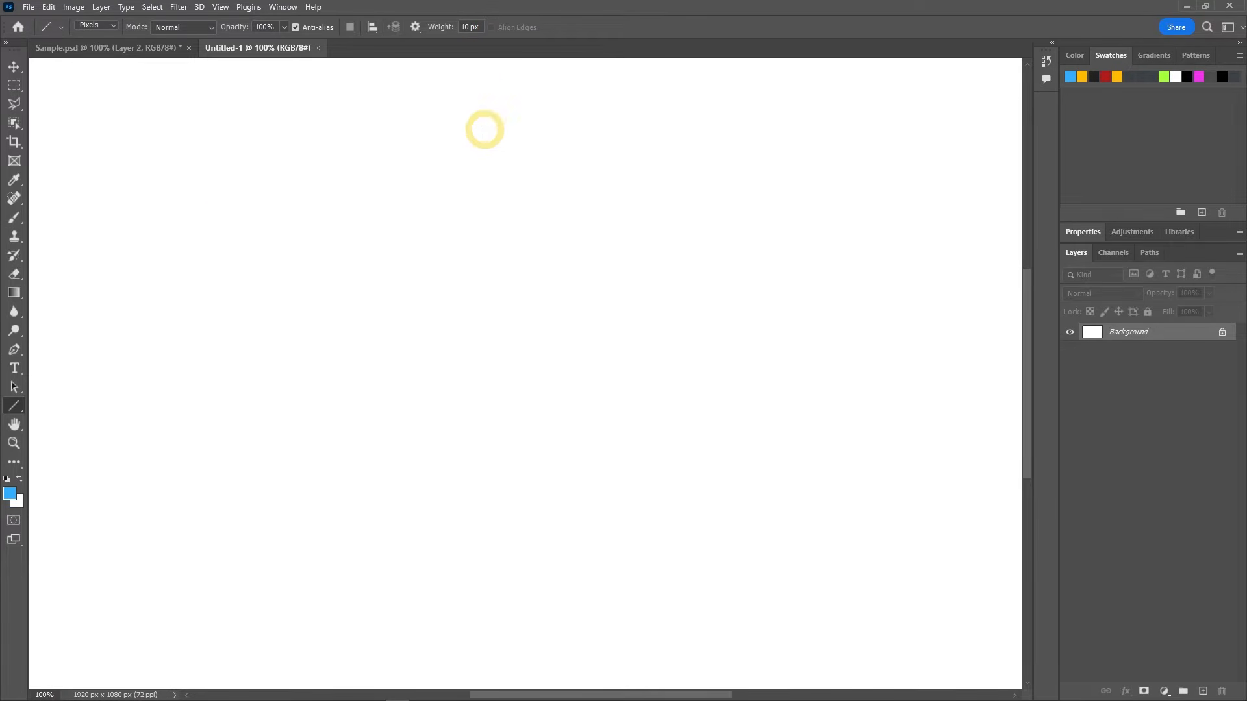
{"action": "left_click_drag", "start_coordinate": [214, 200], "coordinate": [453, 200]}
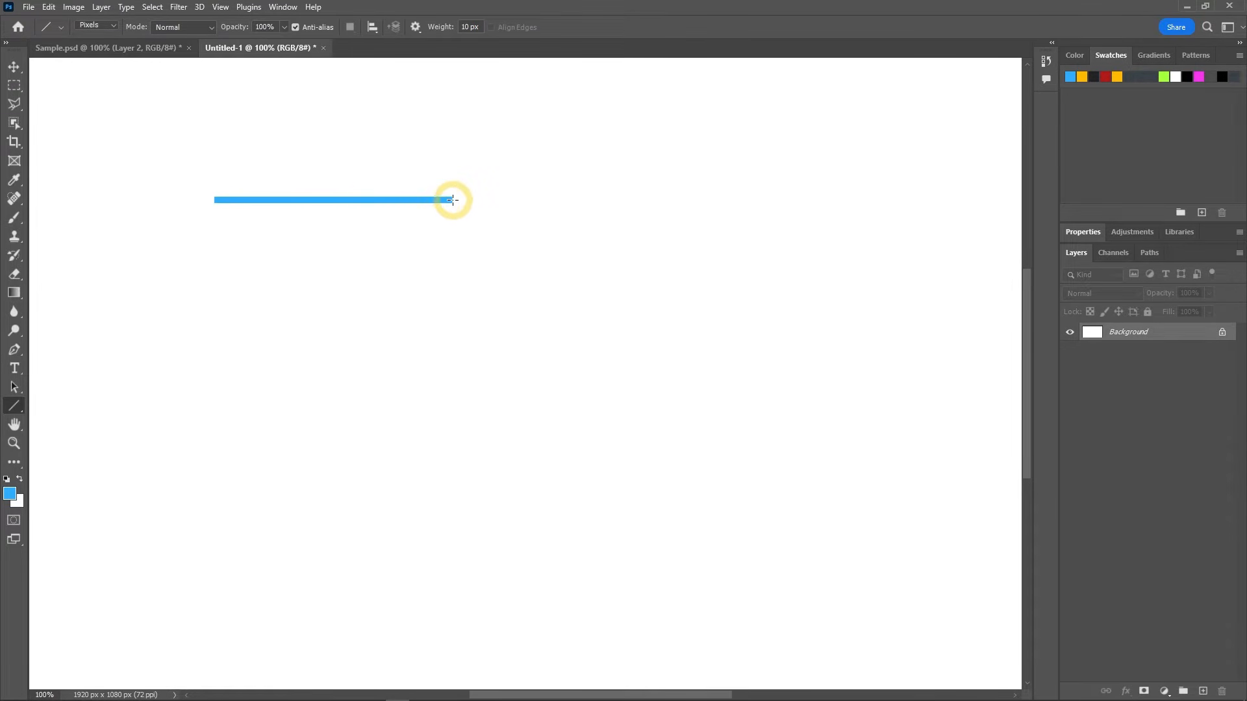
{"action": "left_click_drag", "start_coordinate": [226, 304], "coordinate": [440, 282]}
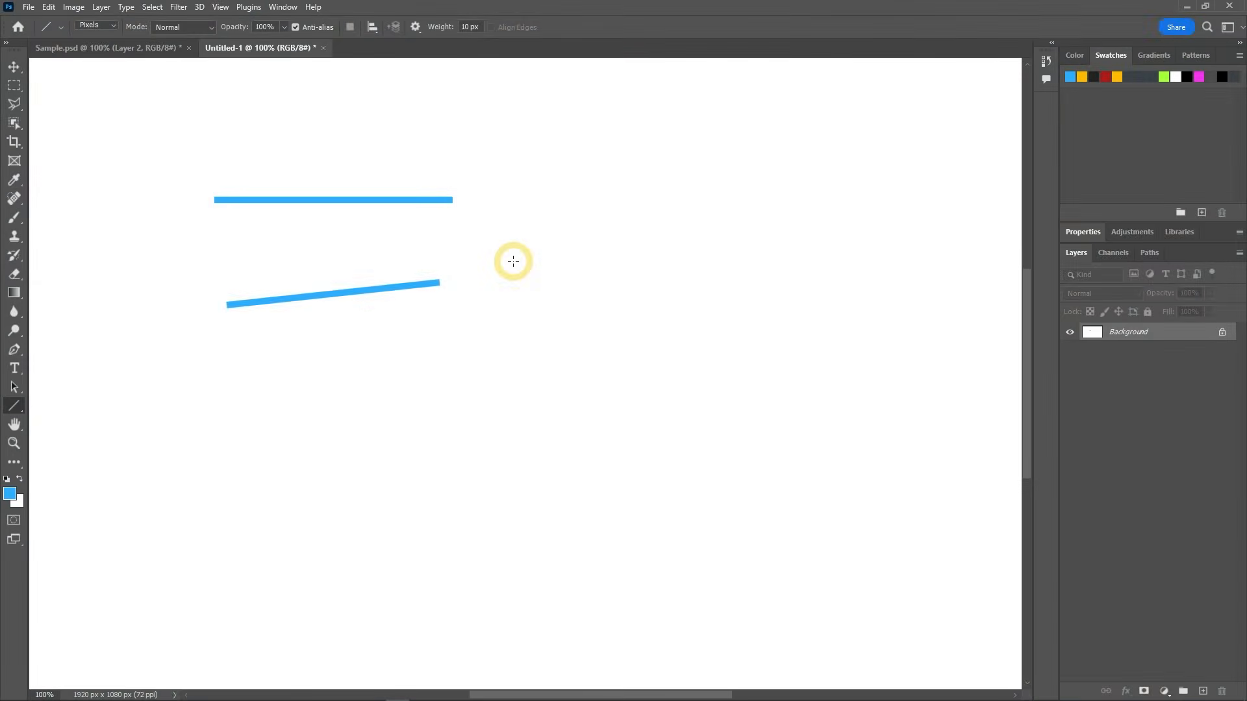
Step: Enable an arrowhead at the line's end with 25 px width and 25 px length
{"action": "left_click", "coordinate": [415, 28]}
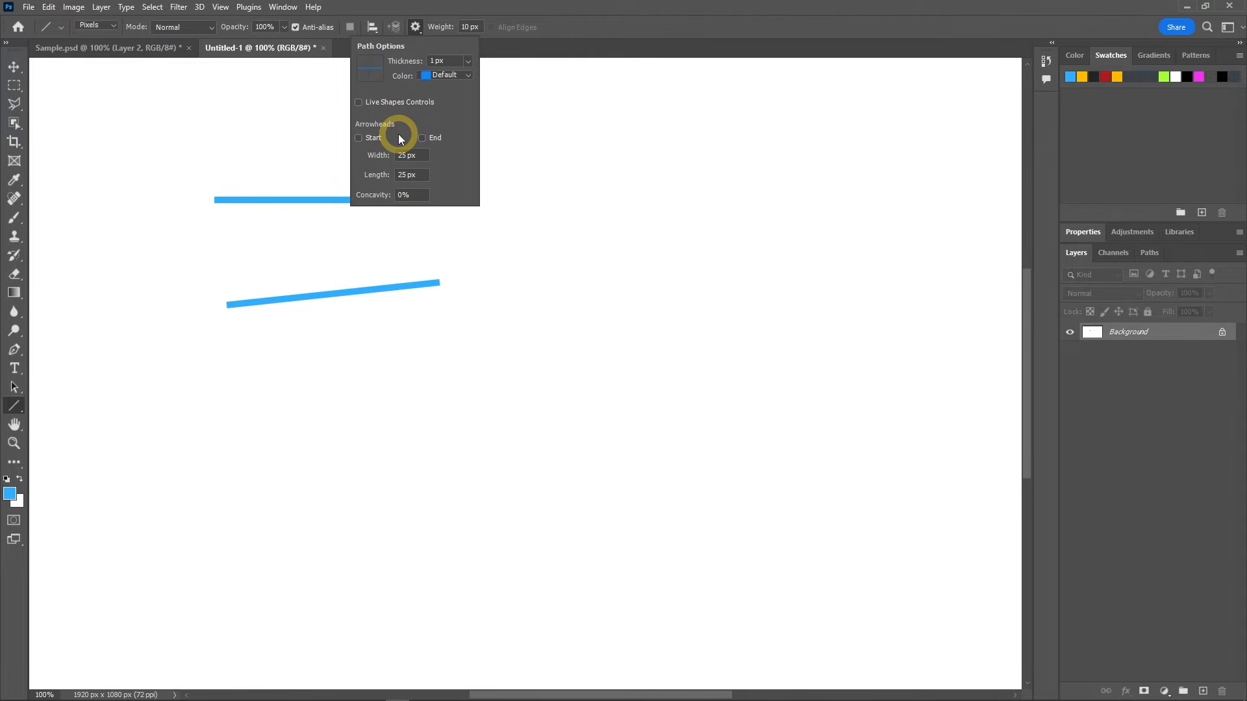
{"action": "double_click", "coordinate": [405, 155]}
{"action": "double_click", "coordinate": [403, 175]}
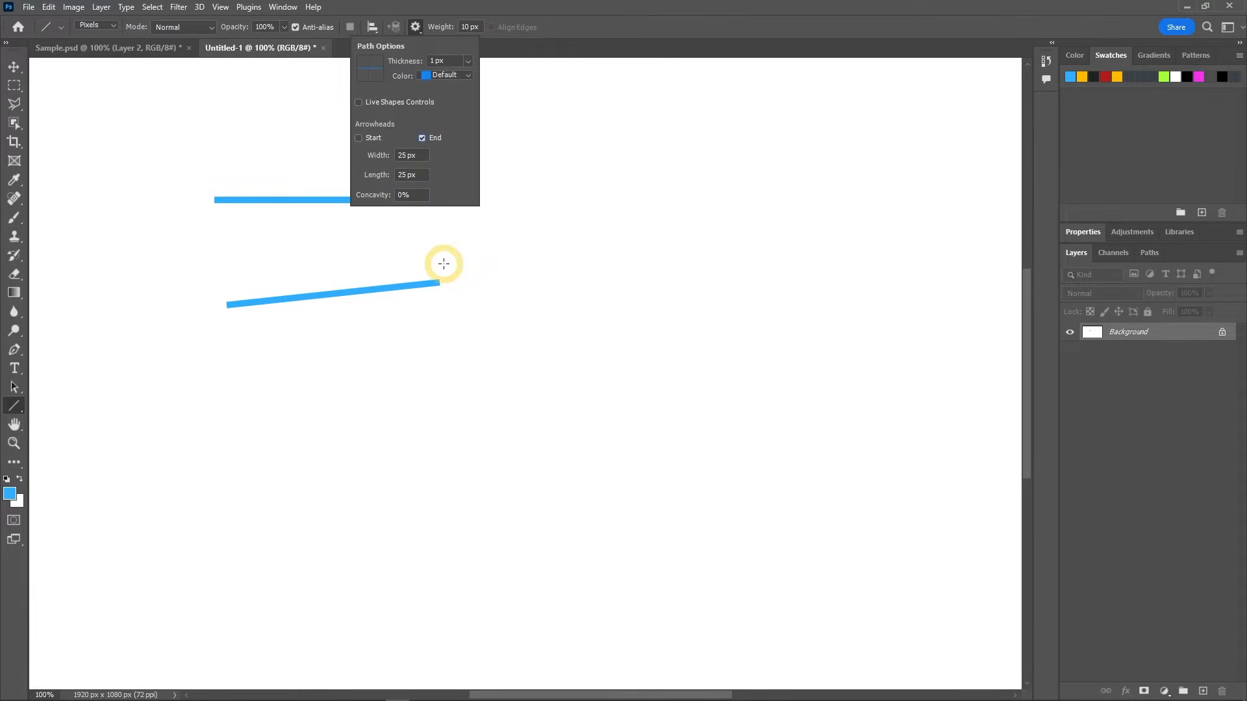
Step: Draw four single-headed arrows: one rightward and one leftward below the lines, plus one upward and a shorter rightward one beside them
{"action": "left_click_drag", "start_coordinate": [233, 374], "coordinate": [459, 372]}
{"action": "left_click_drag", "start_coordinate": [457, 445], "coordinate": [210, 446]}
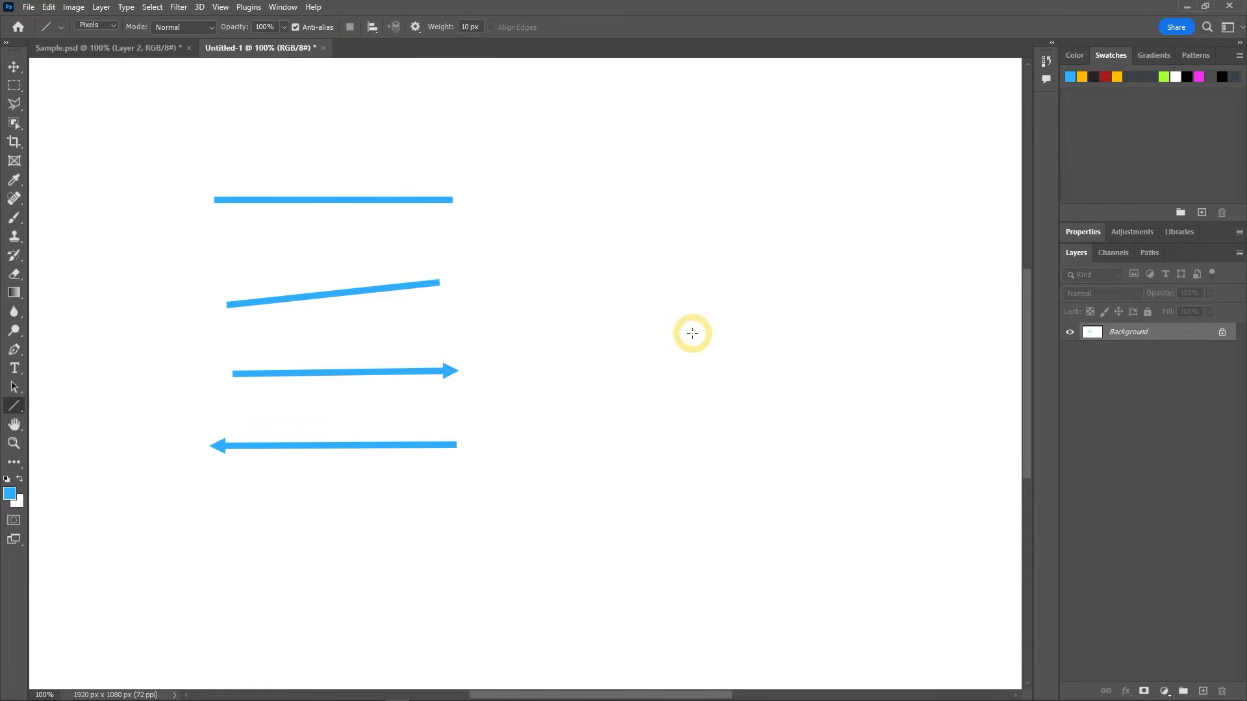
{"action": "left_click_drag", "start_coordinate": [607, 343], "coordinate": [608, 181]}
{"action": "left_click_drag", "start_coordinate": [682, 313], "coordinate": [843, 324]}
Step: Draw two horizontal double-headed arrows with the start arrowhead enabled as well, and turn the start arrowhead off again
{"action": "left_click", "coordinate": [415, 27]}
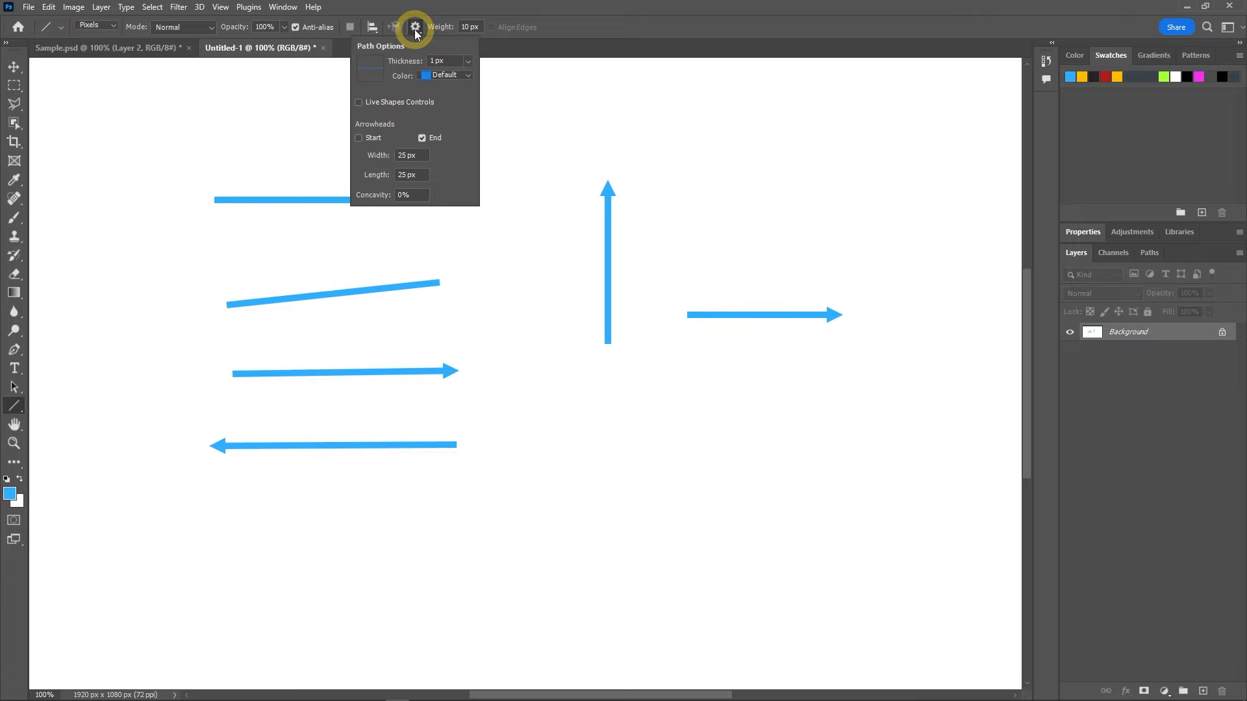
{"action": "left_click", "coordinate": [358, 138]}
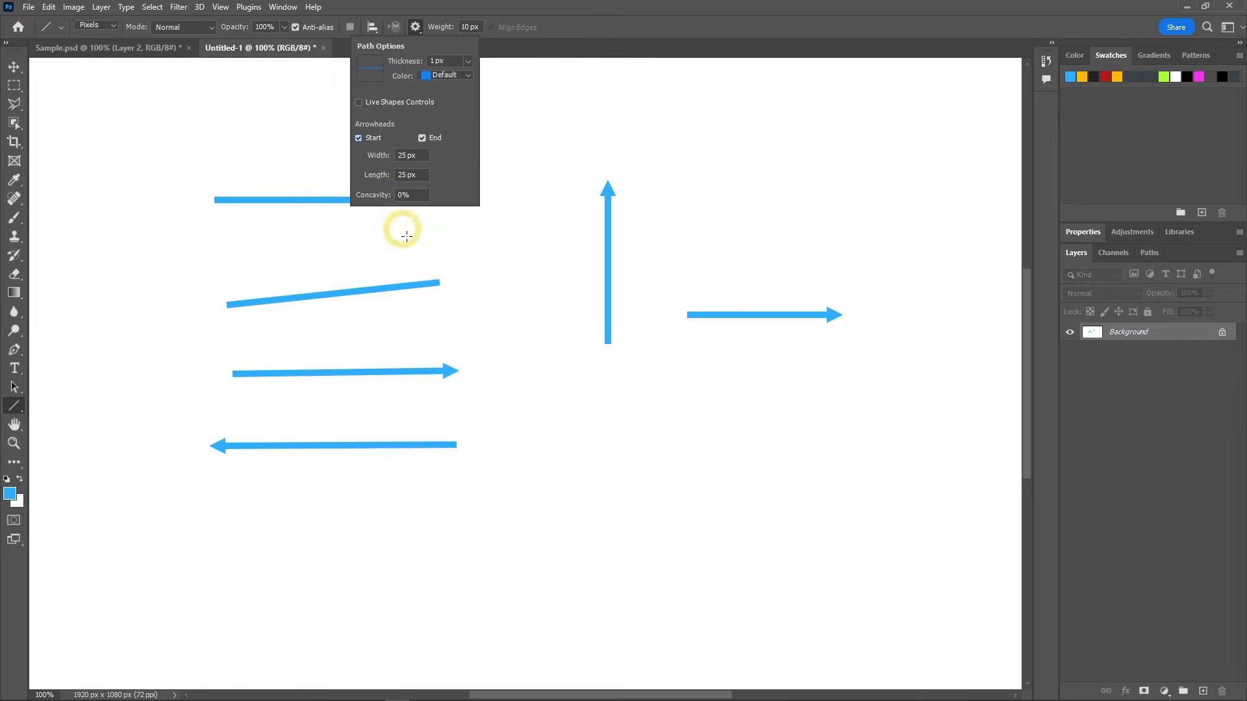
{"action": "left_click_drag", "start_coordinate": [560, 401], "coordinate": [814, 400]}
{"action": "left_click_drag", "start_coordinate": [788, 458], "coordinate": [602, 457]}
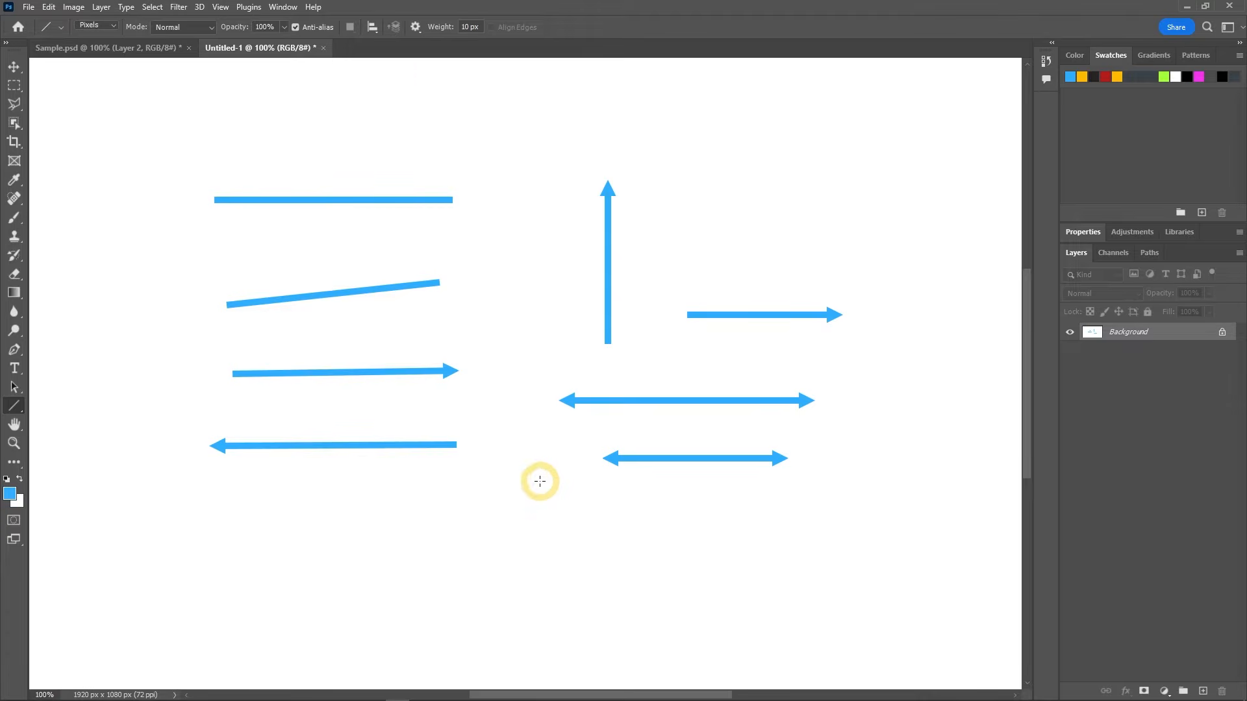
{"action": "left_click", "coordinate": [416, 33]}
{"action": "left_click", "coordinate": [358, 139]}
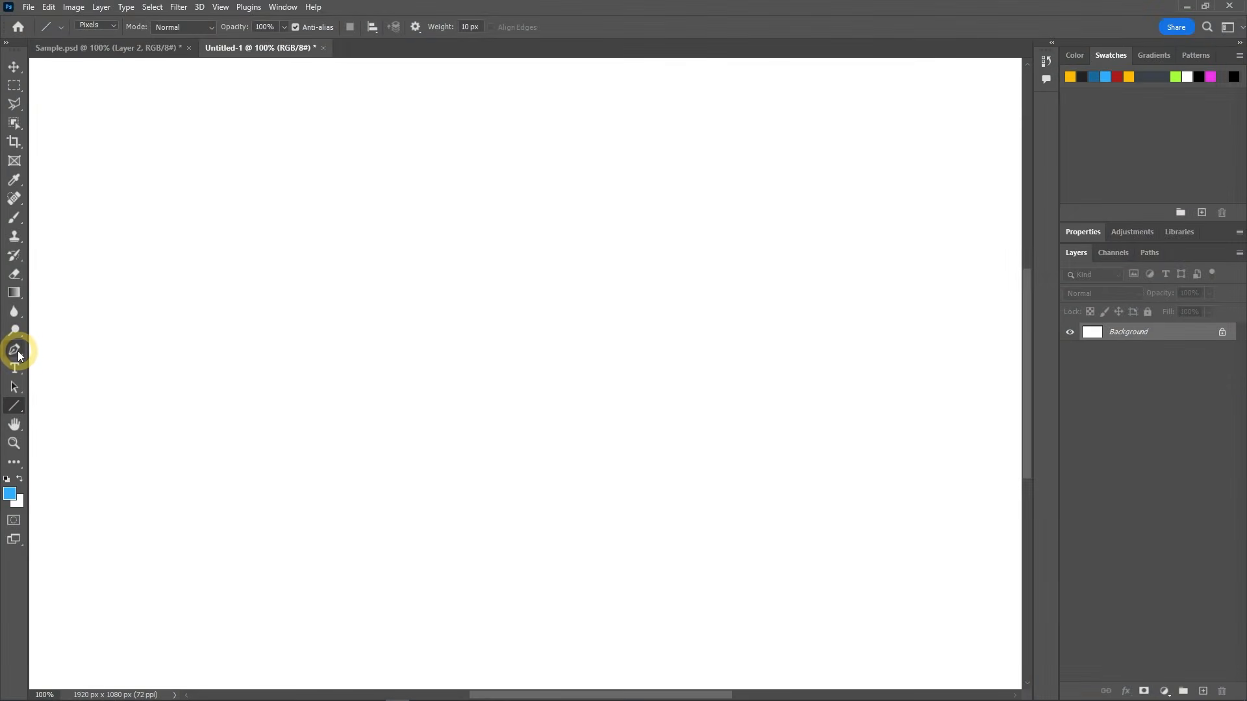
Step: Activate the Pen tool and open its choice of drawing mode
{"action": "left_click", "coordinate": [18, 351]}
{"action": "left_click", "coordinate": [62, 349]}
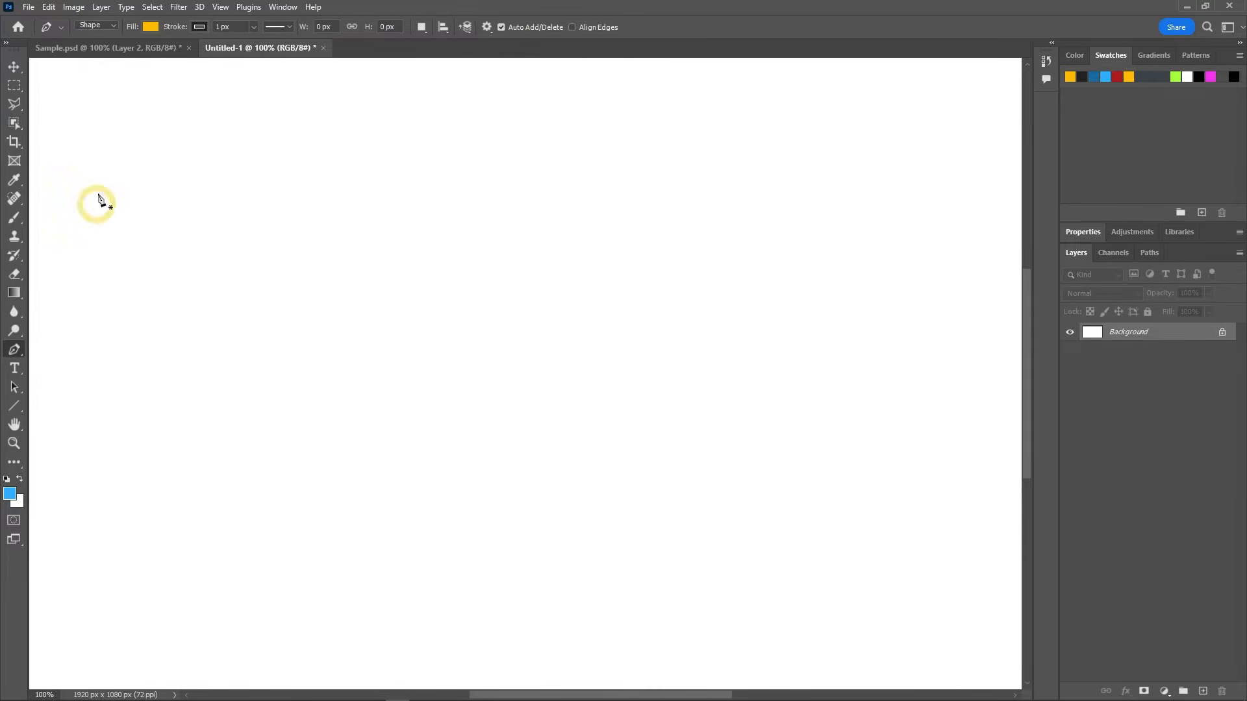
{"action": "left_click", "coordinate": [112, 26]}
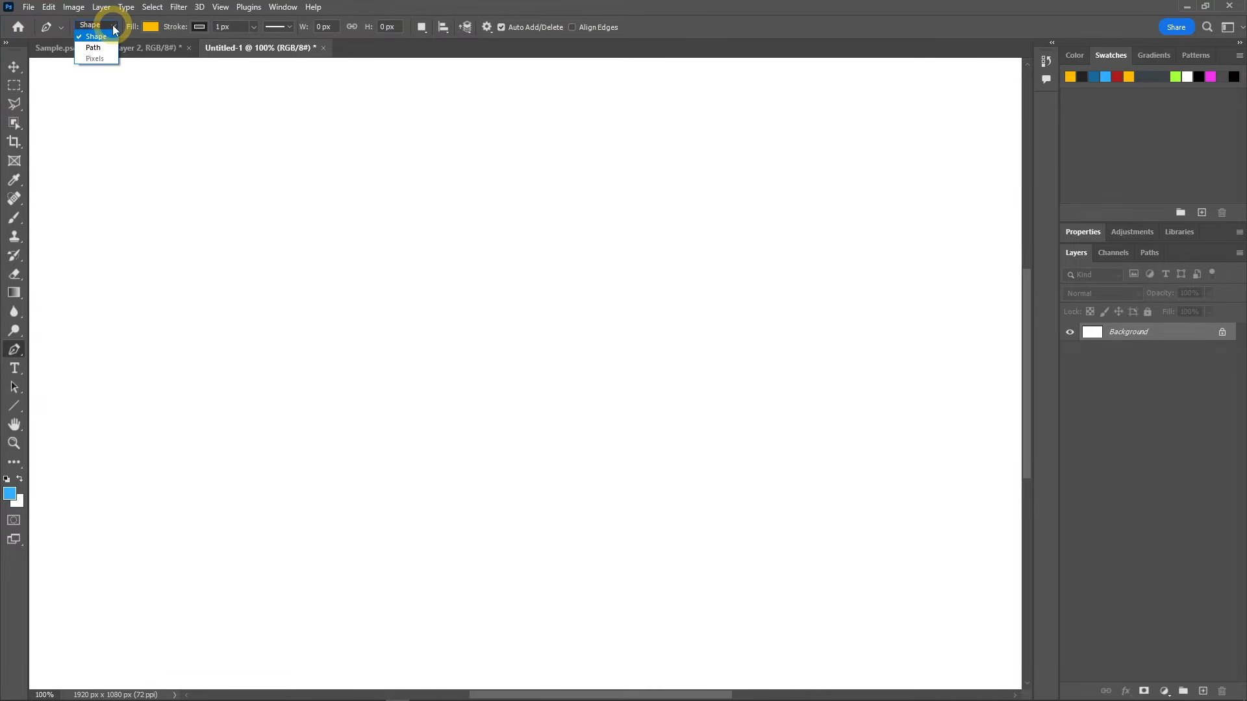
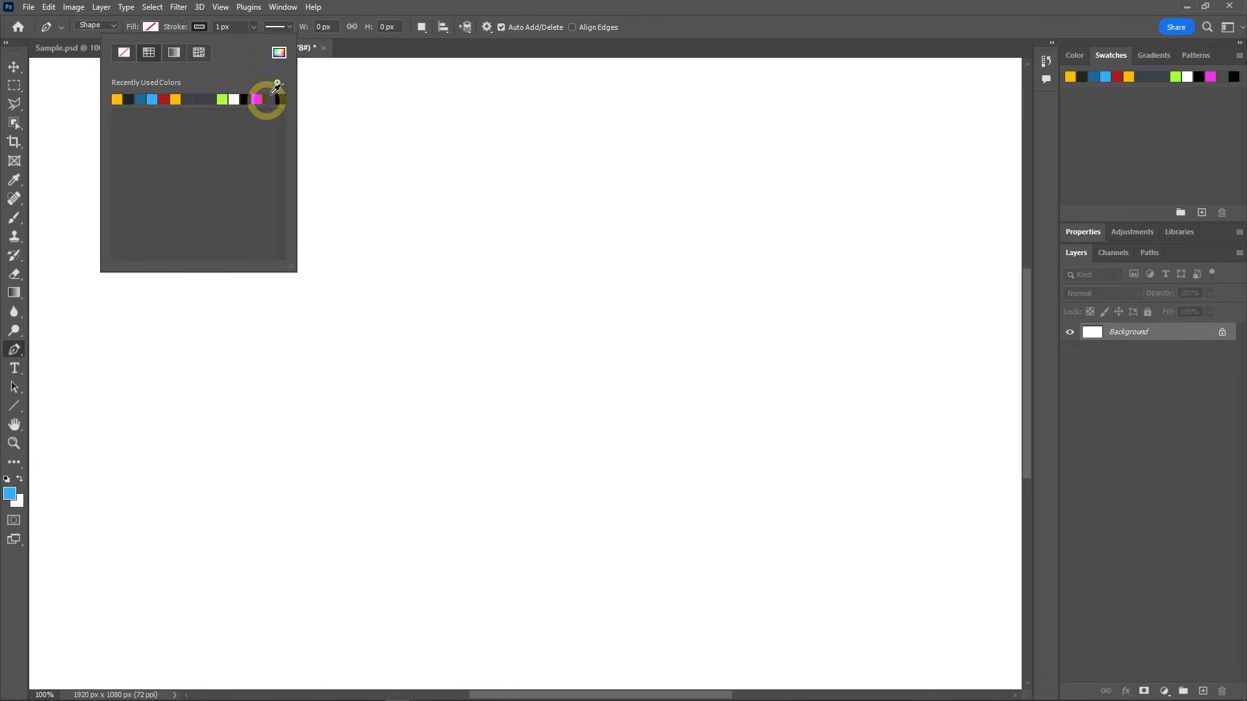
Step: Set the Pen tool's stroke colour to blue #205da2 and its stroke width to 10 px
{"action": "left_click", "coordinate": [279, 52]}
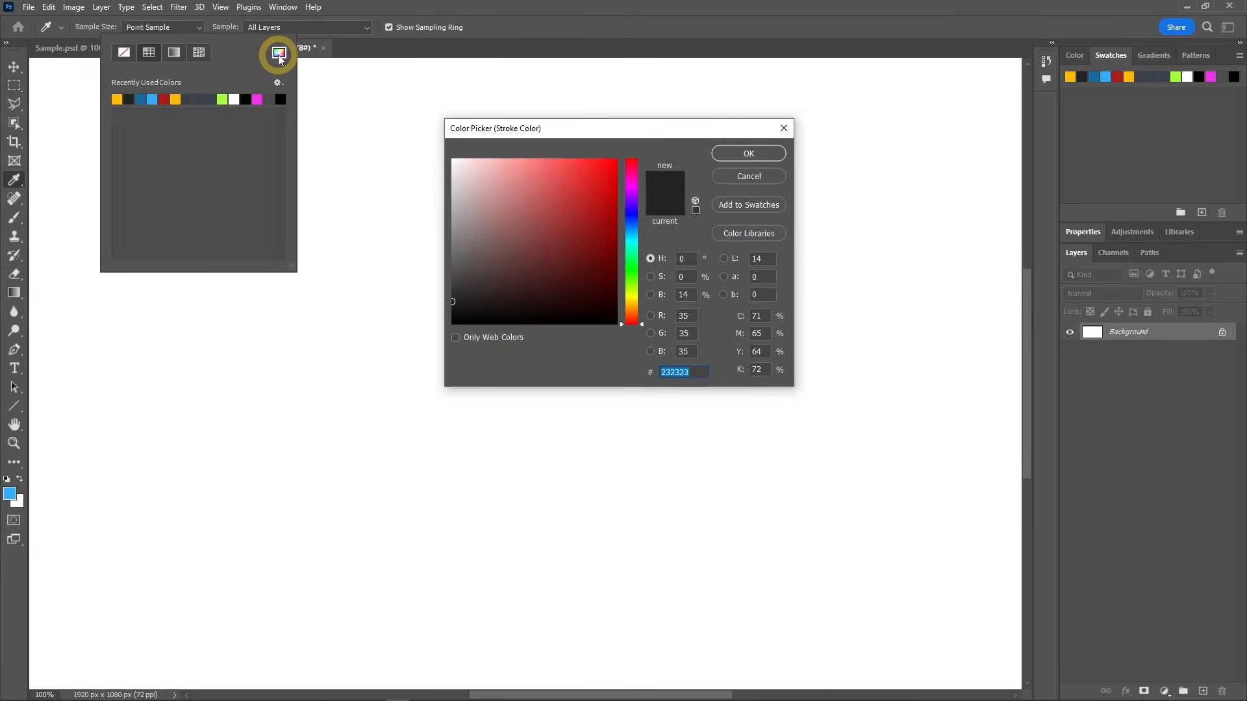
{"action": "left_click", "coordinate": [631, 227]}
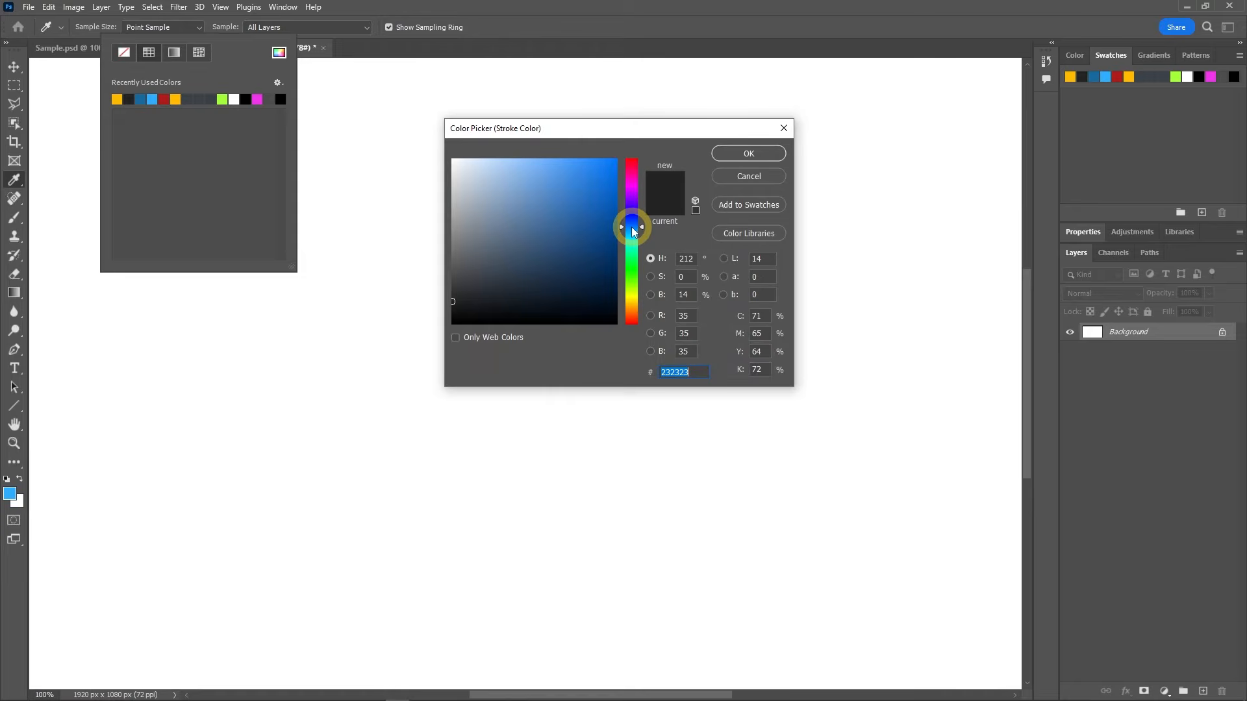
{"action": "left_click", "coordinate": [584, 219]}
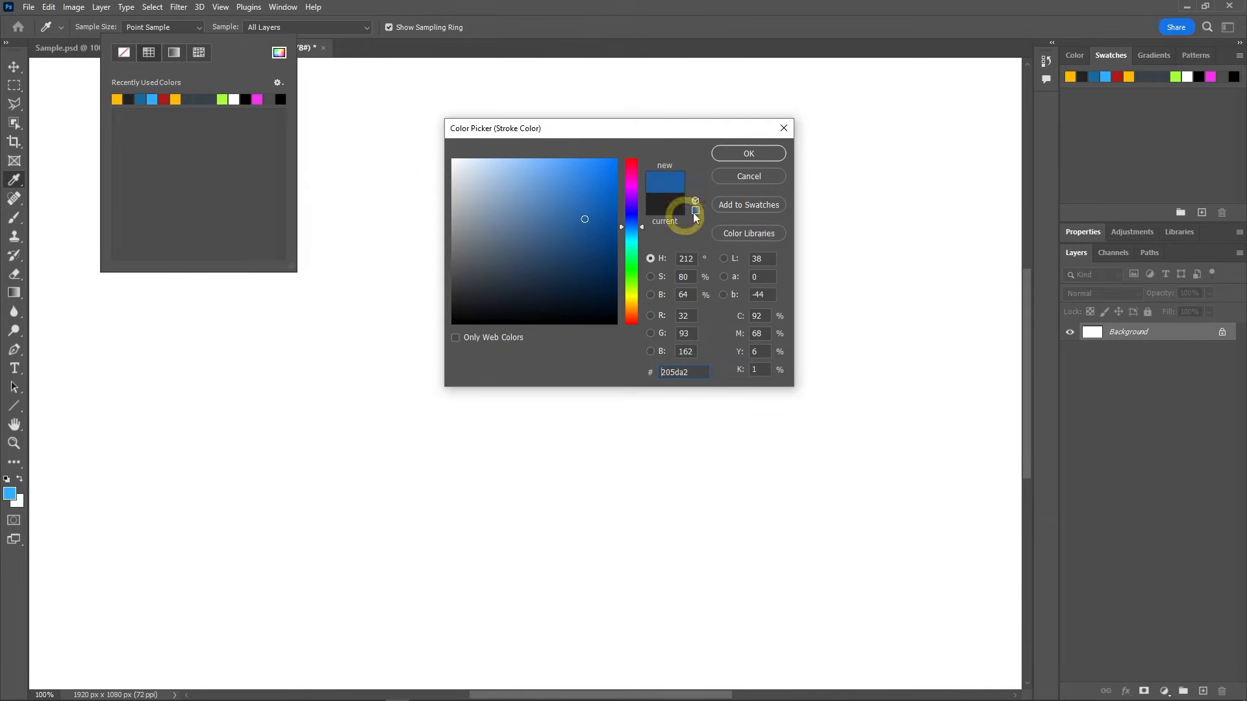
{"action": "left_click", "coordinate": [747, 156]}
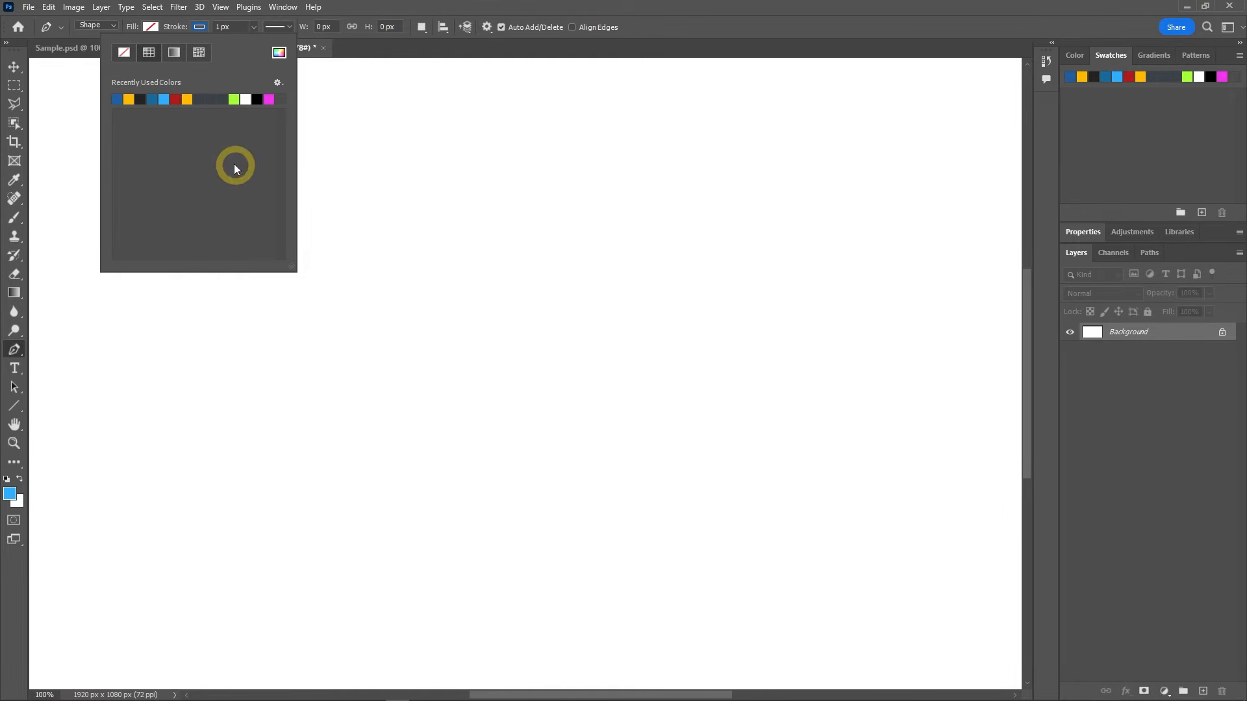
{"action": "left_click", "coordinate": [222, 27]}
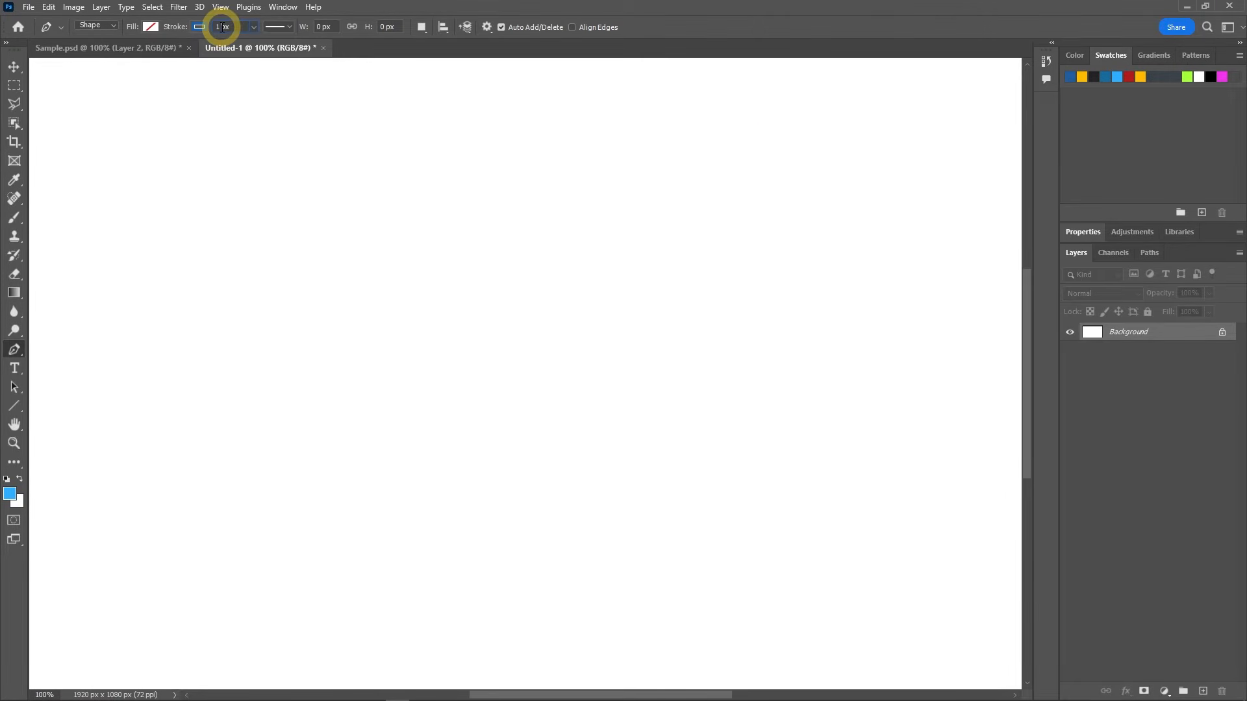
{"action": "type", "text": "0"}
Step: Choose the dashed stroke style with centred alignment and open the path options
{"action": "left_click", "coordinate": [288, 27]}
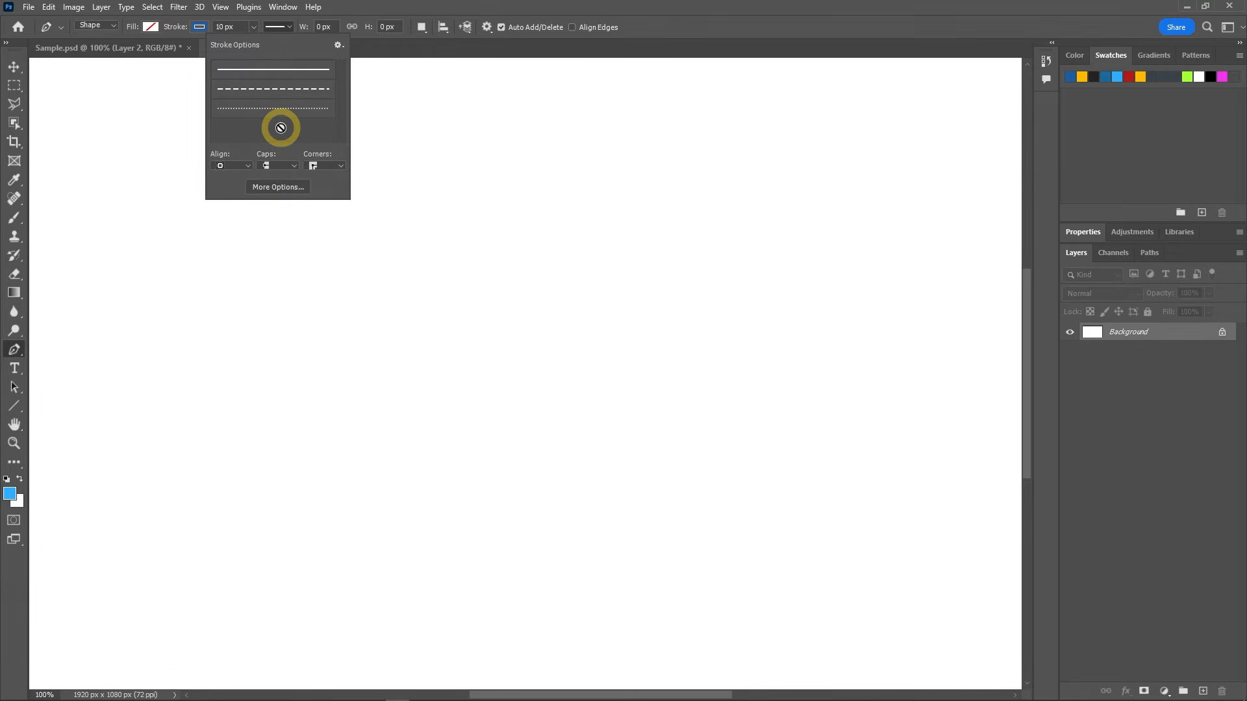
{"action": "left_click", "coordinate": [276, 91]}
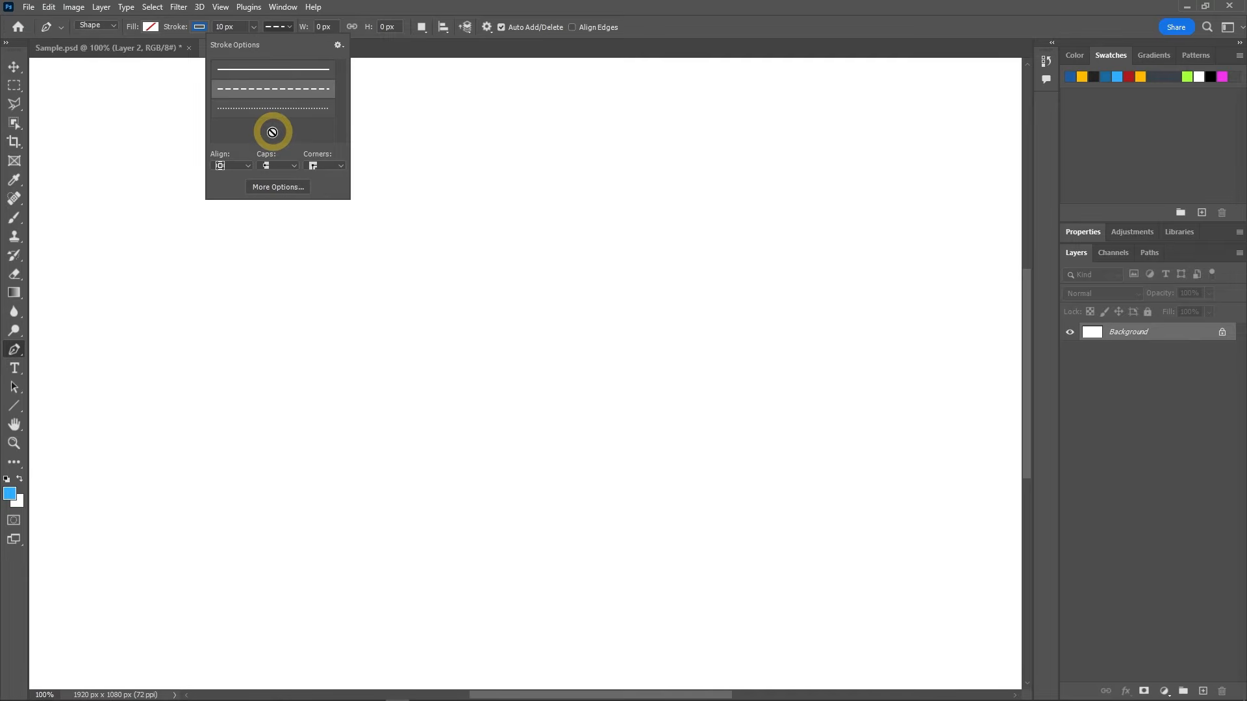
{"action": "left_click", "coordinate": [235, 167]}
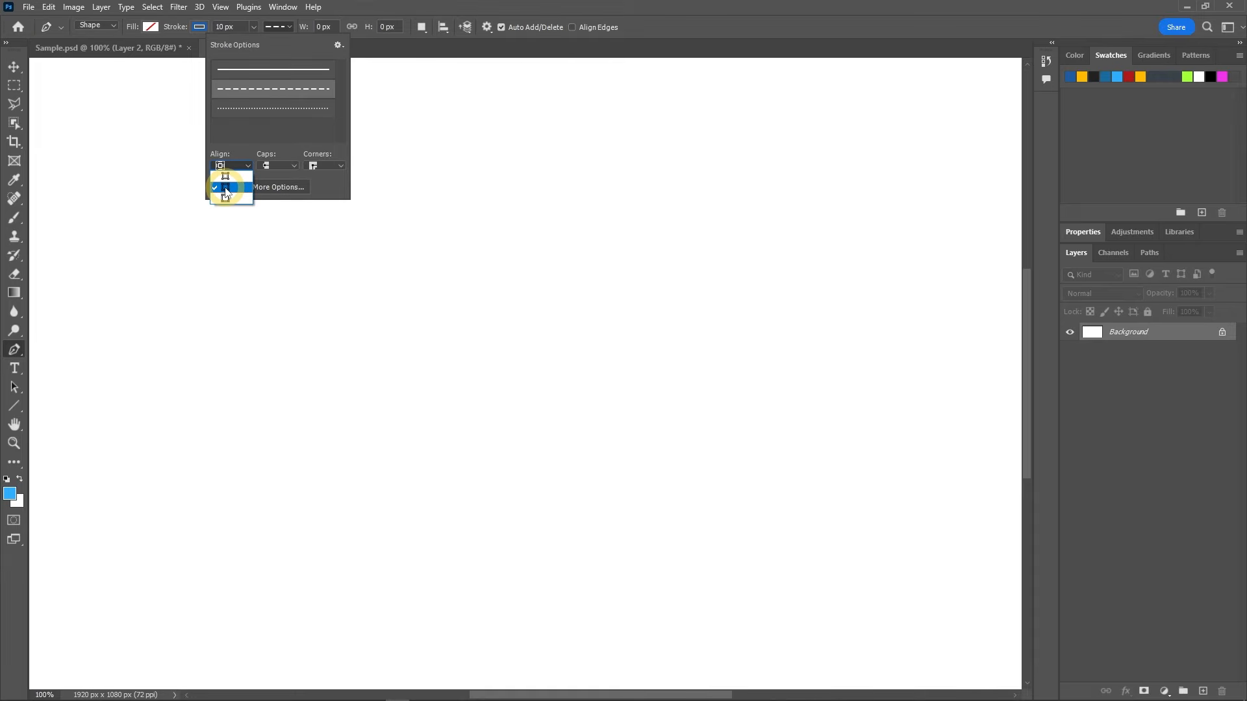
{"action": "left_click", "coordinate": [225, 188]}
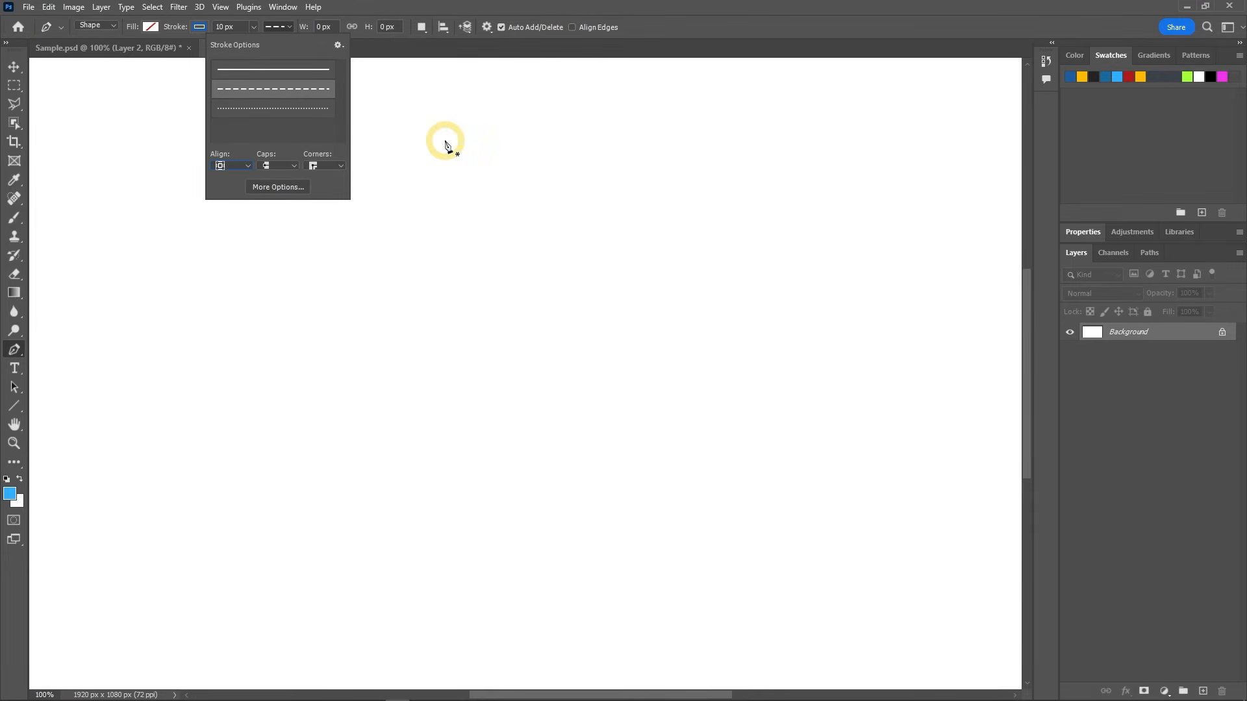
{"action": "left_click", "coordinate": [486, 27]}
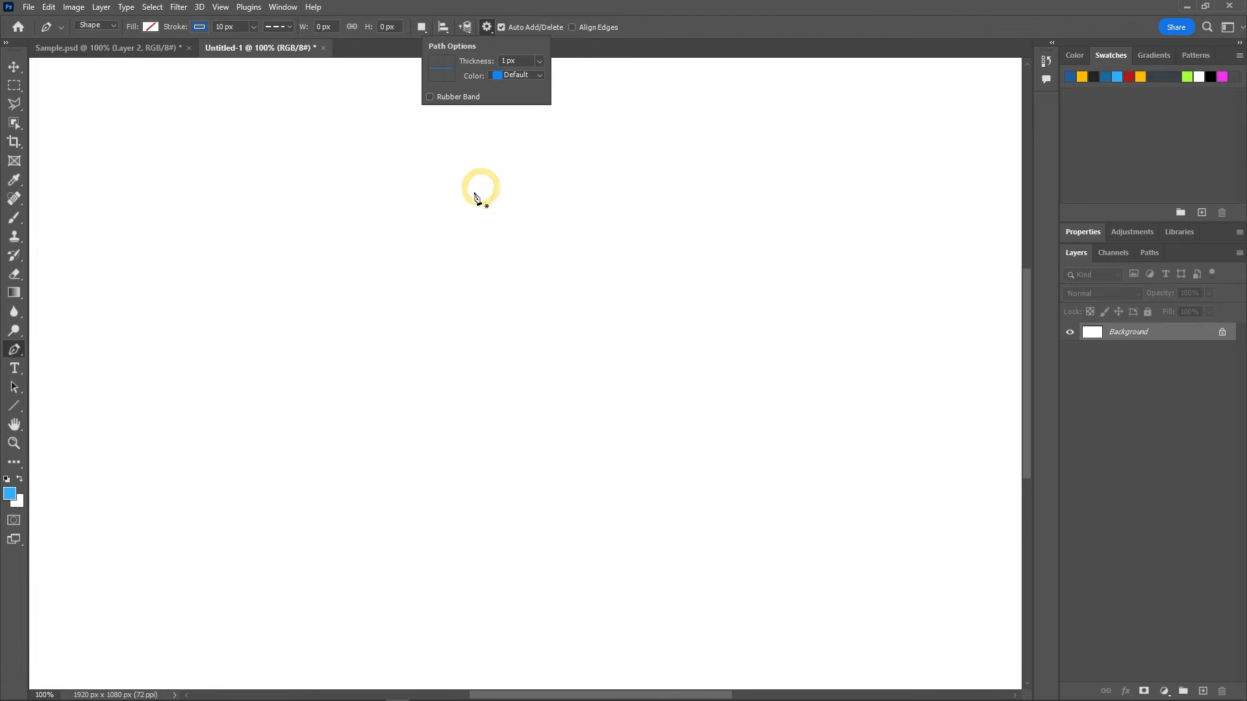
Step: Draw a downward-sagging dashed curve about 578 px wide and 109 px high in the upper part of the canvas
{"action": "left_click", "coordinate": [218, 224]}
{"action": "left_click", "coordinate": [216, 225]}
{"action": "left_click_drag", "start_coordinate": [384, 292], "coordinate": [501, 299]}
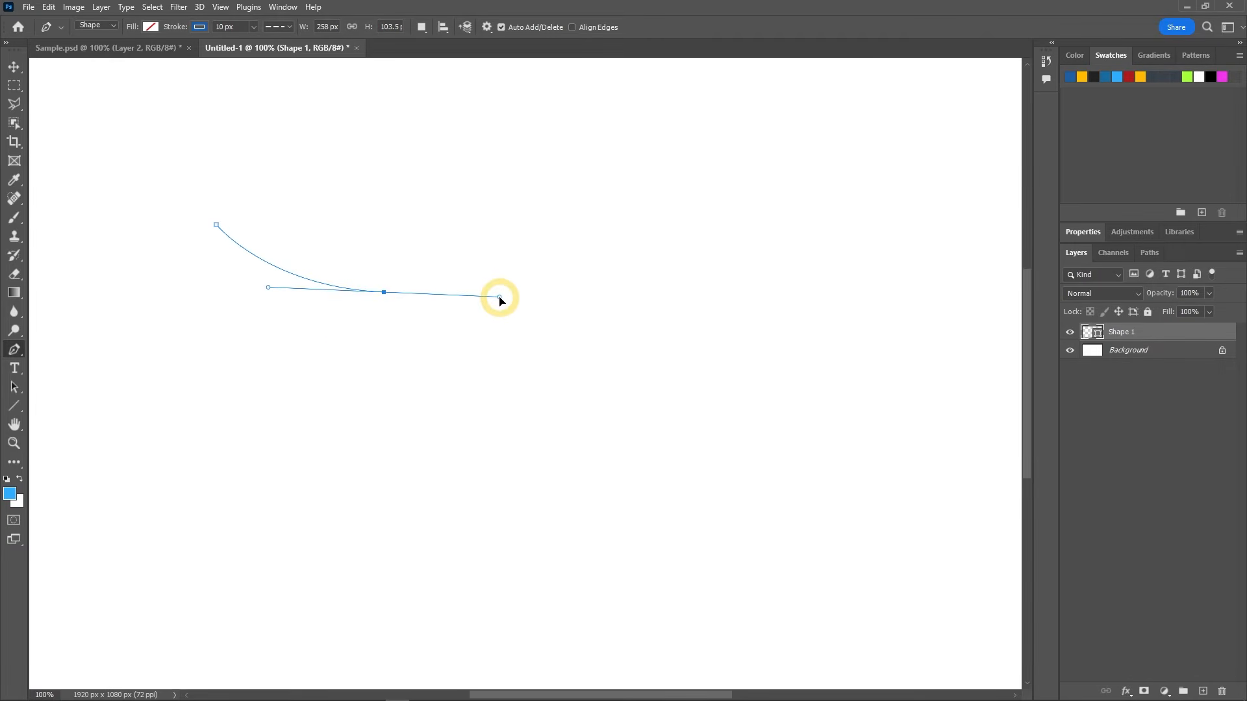
{"action": "left_click", "coordinate": [592, 224]}
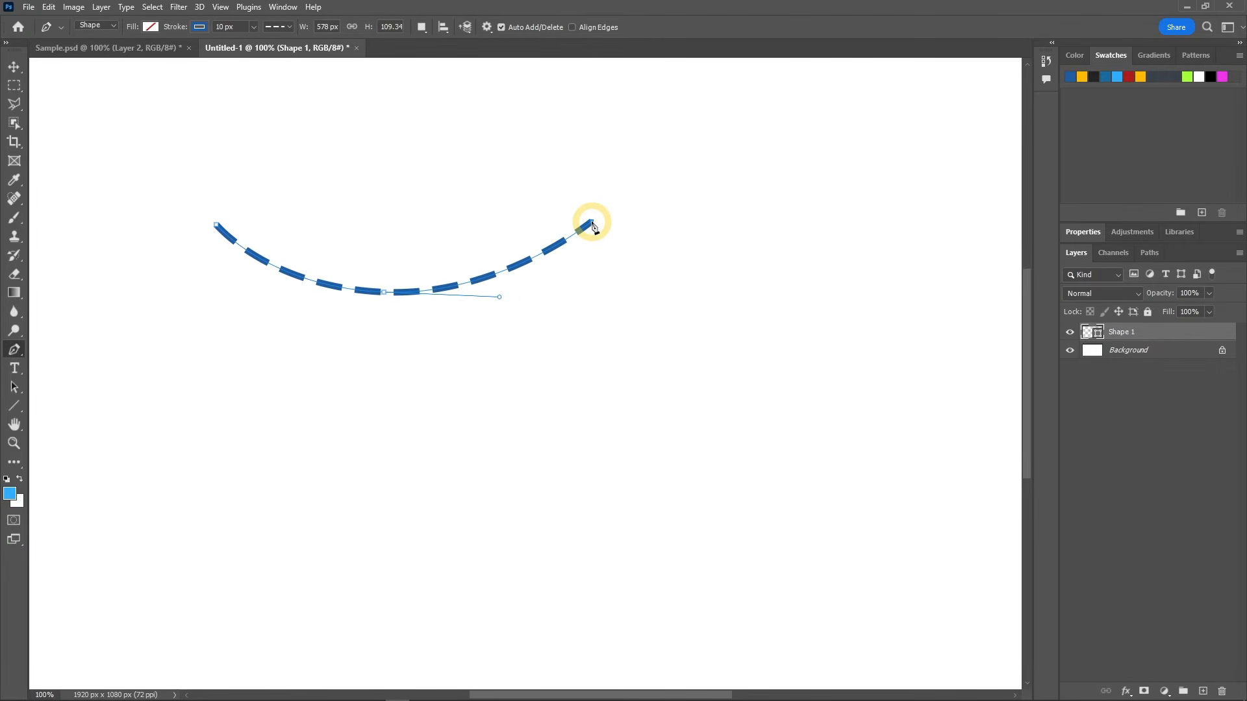
{"action": "left_click", "coordinate": [647, 276], "text": "ctrl"}
Step: Draw an upward-arching dashed curve about 576 px wide and 91 px high below the first curve
{"action": "left_click_drag", "start_coordinate": [222, 446], "coordinate": [286, 398]}
{"action": "left_click", "coordinate": [596, 402]}
{"action": "left_click_drag", "start_coordinate": [601, 406], "coordinate": [718, 439]}
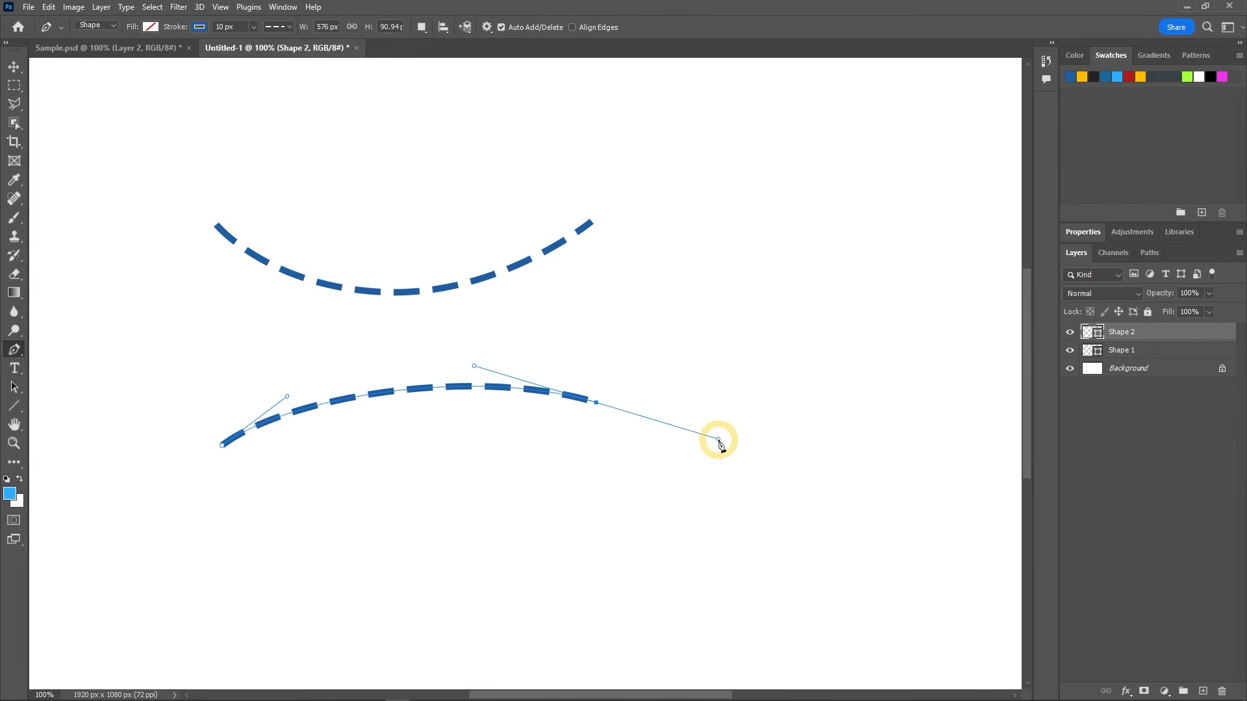
{"action": "key", "text": "Escape"}
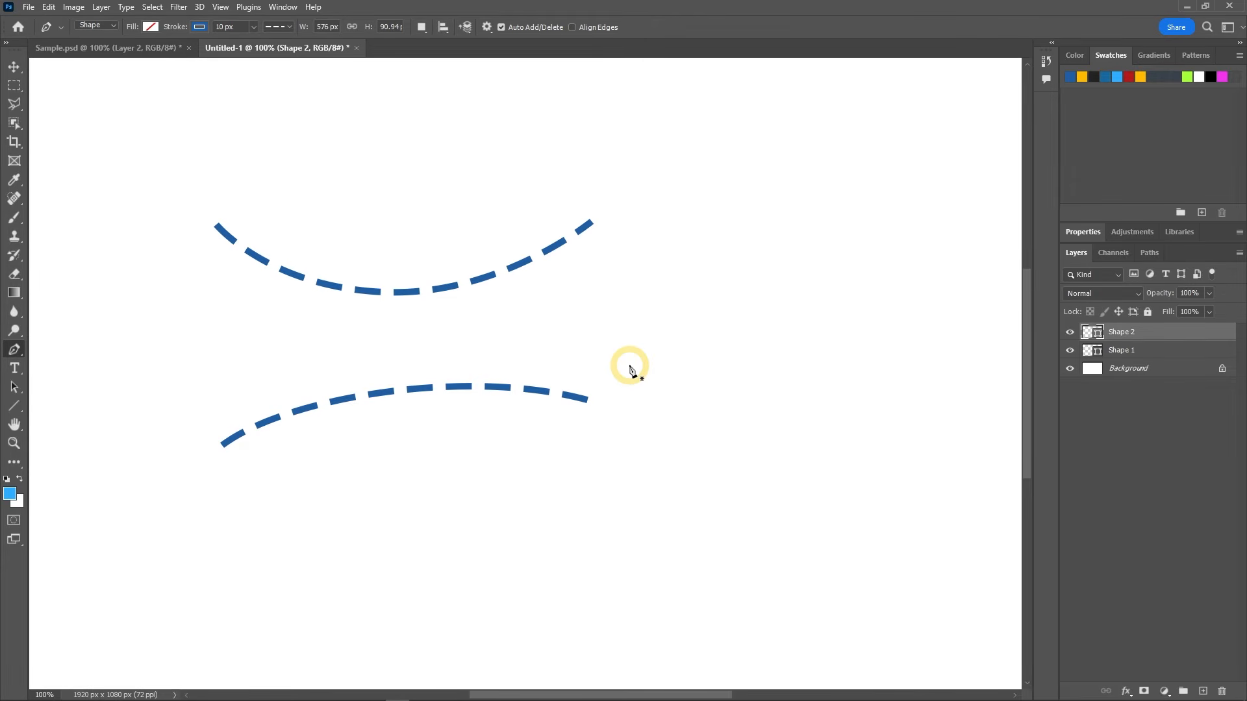
Step: Try an irregular line of seven straight segments, about 710 px wide and 127 px high, below the curves and delete it
{"action": "left_click", "coordinate": [214, 559]}
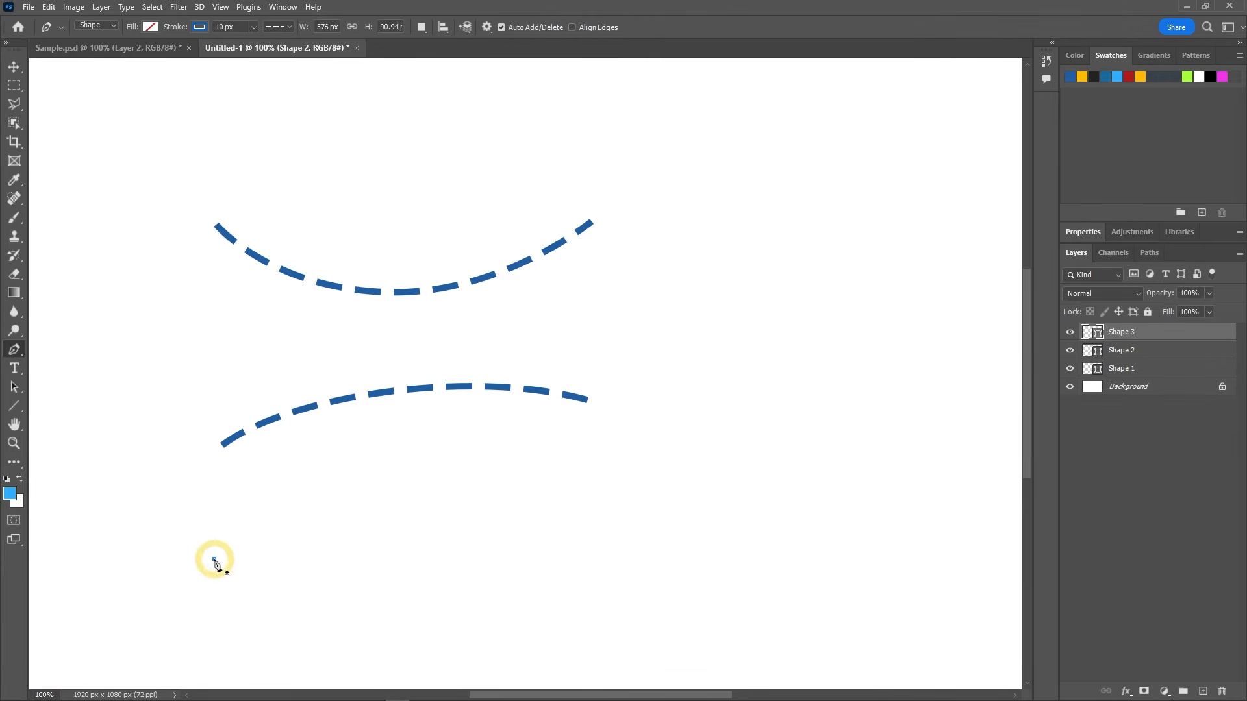
{"action": "left_click", "coordinate": [292, 502]}
{"action": "left_click", "coordinate": [330, 578]}
{"action": "left_click", "coordinate": [406, 583]}
{"action": "left_click", "coordinate": [405, 511]}
{"action": "left_click", "coordinate": [590, 500]}
{"action": "left_click", "coordinate": [587, 574]}
{"action": "left_click", "coordinate": [676, 568]}
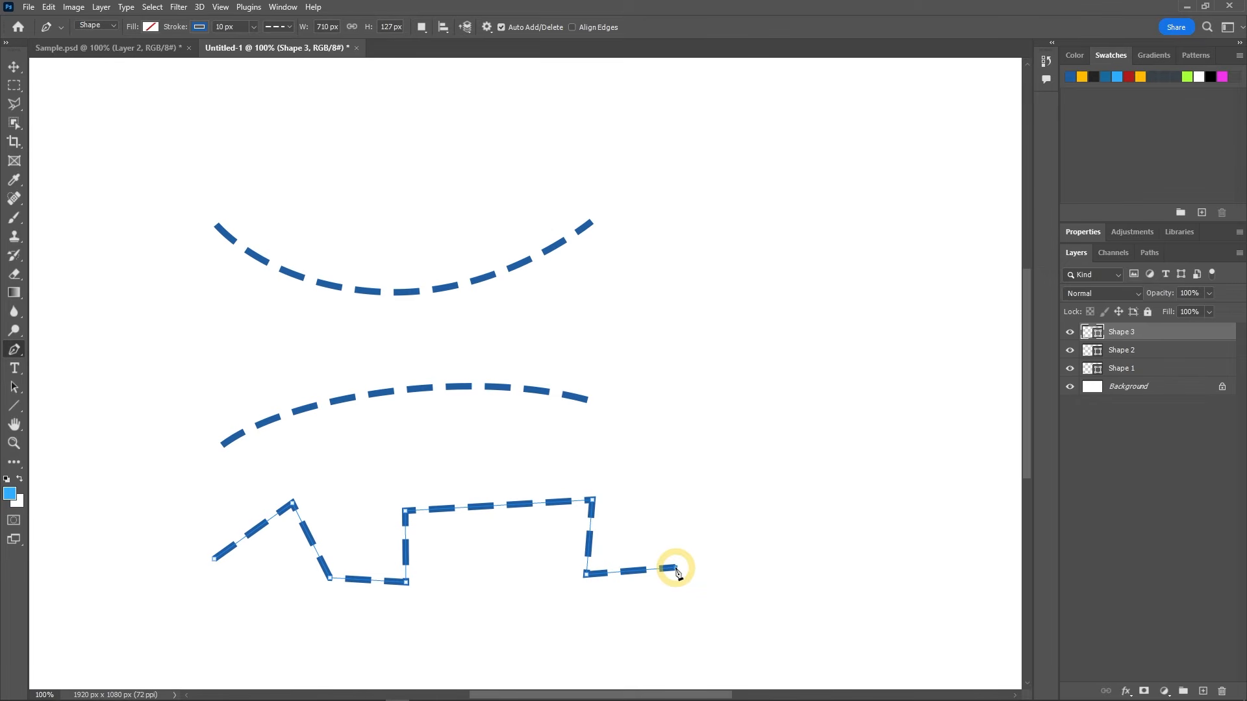
{"action": "key", "text": "Delete"}
{"action": "key", "text": "Delete"}
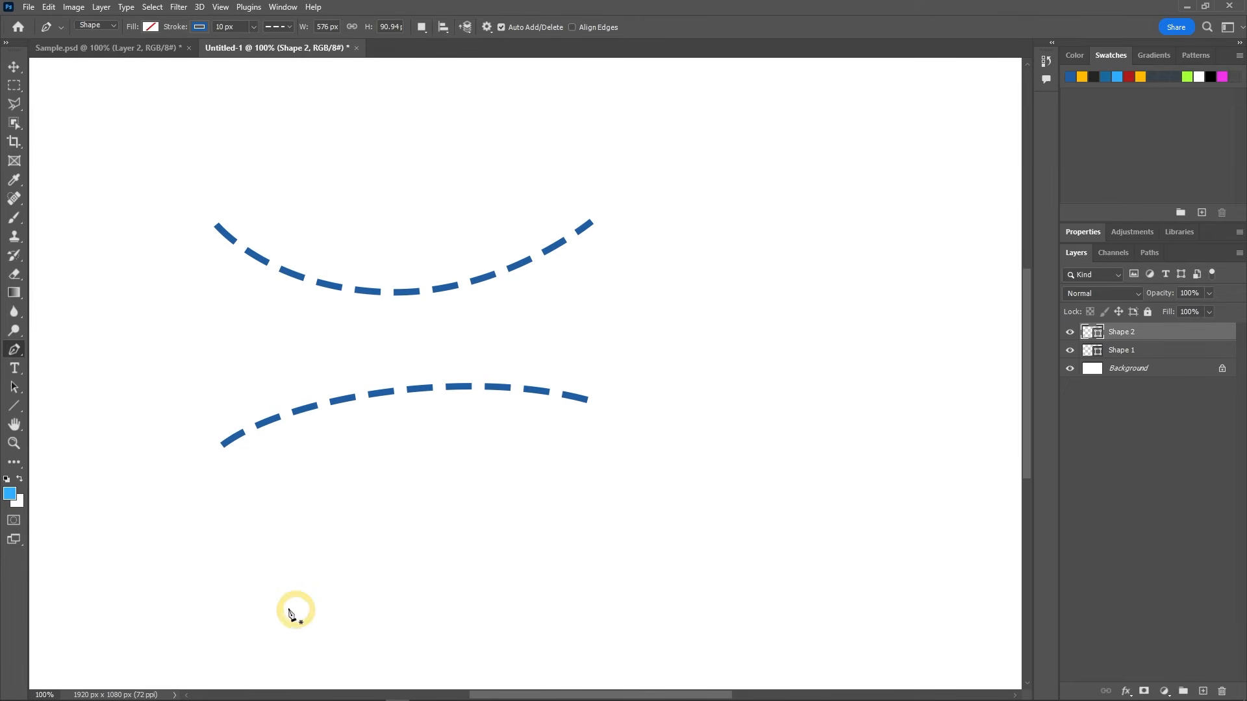
Step: Draw a stepped line of six strictly horizontal and vertical segments below the curves, about 651 px wide and 149 px high
{"action": "left_click", "coordinate": [249, 595]}
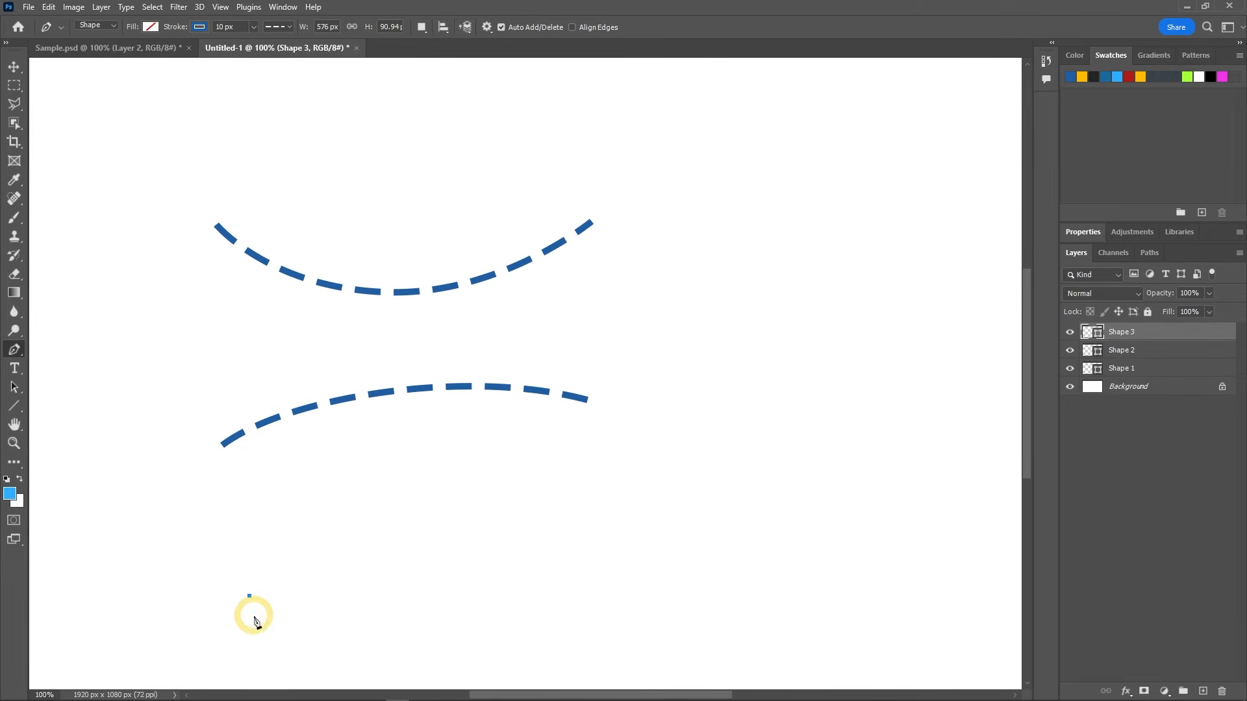
{"action": "left_click", "coordinate": [310, 596]}
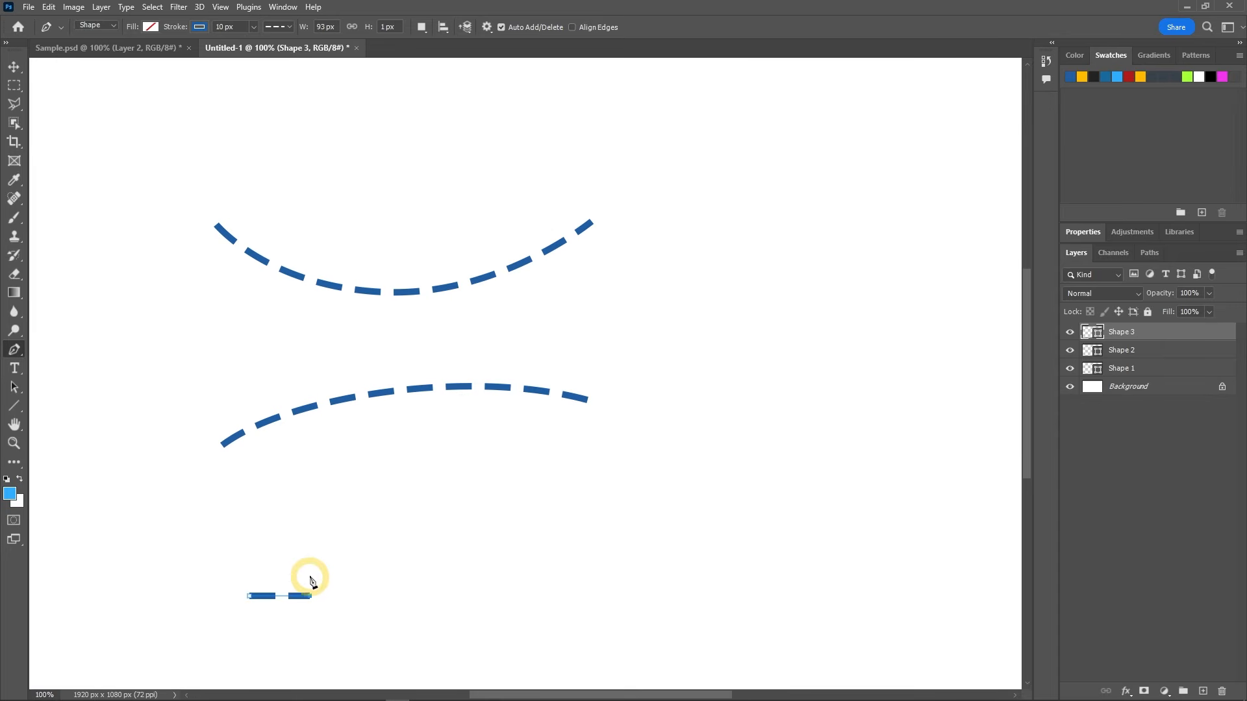
{"action": "left_click", "coordinate": [310, 500]}
{"action": "left_click", "coordinate": [443, 500]}
{"action": "left_click", "coordinate": [443, 570]}
{"action": "left_click", "coordinate": [672, 570]}
{"action": "left_click", "coordinate": [673, 511]}
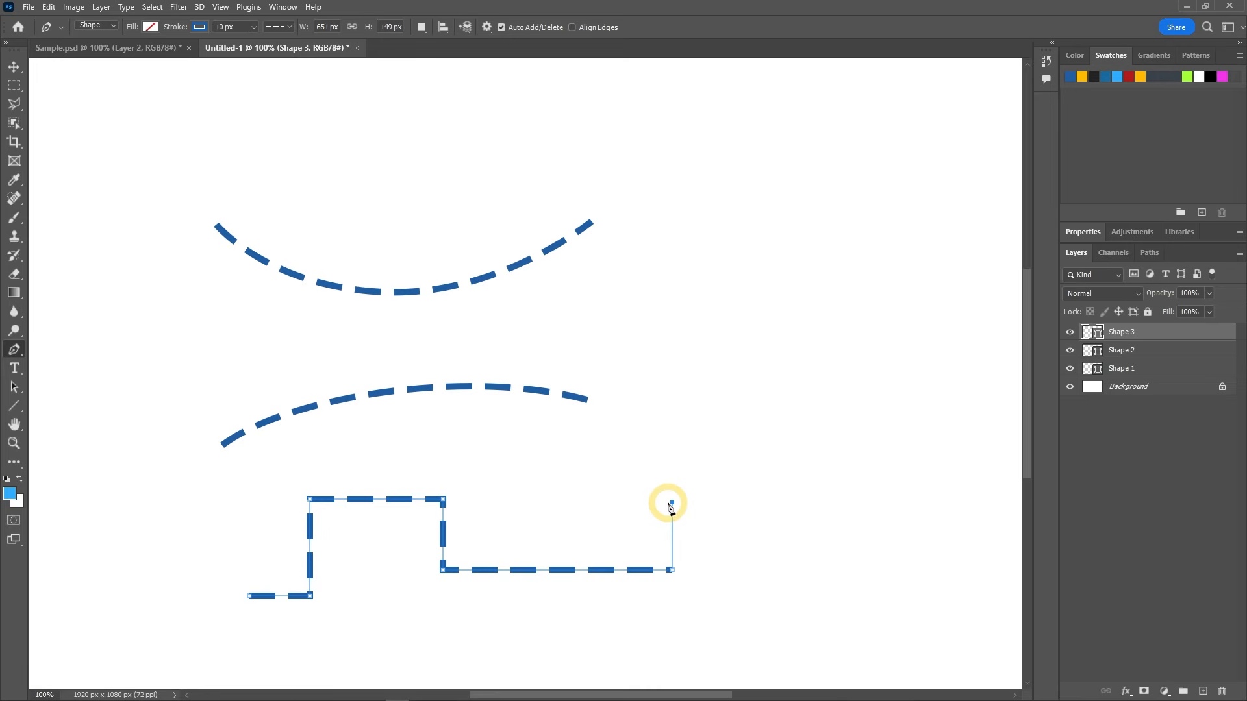
{"action": "key", "text": "Escape"}
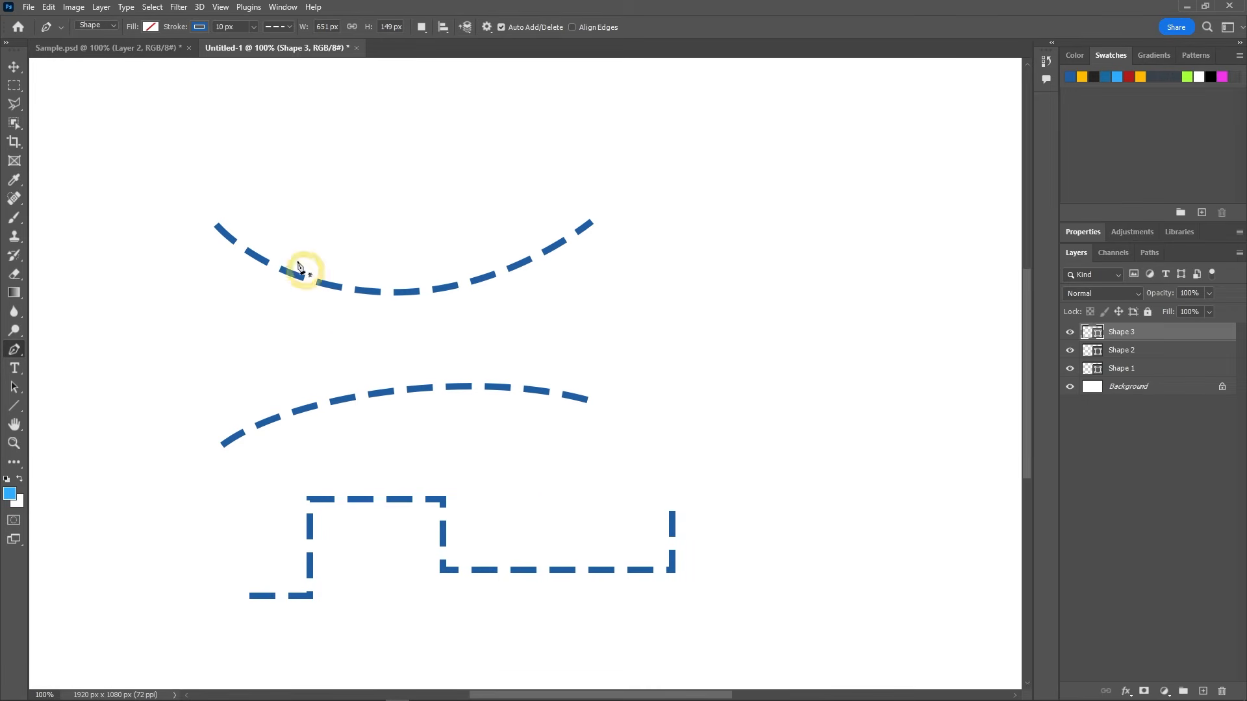
{"action": "left_click", "coordinate": [102, 27]}
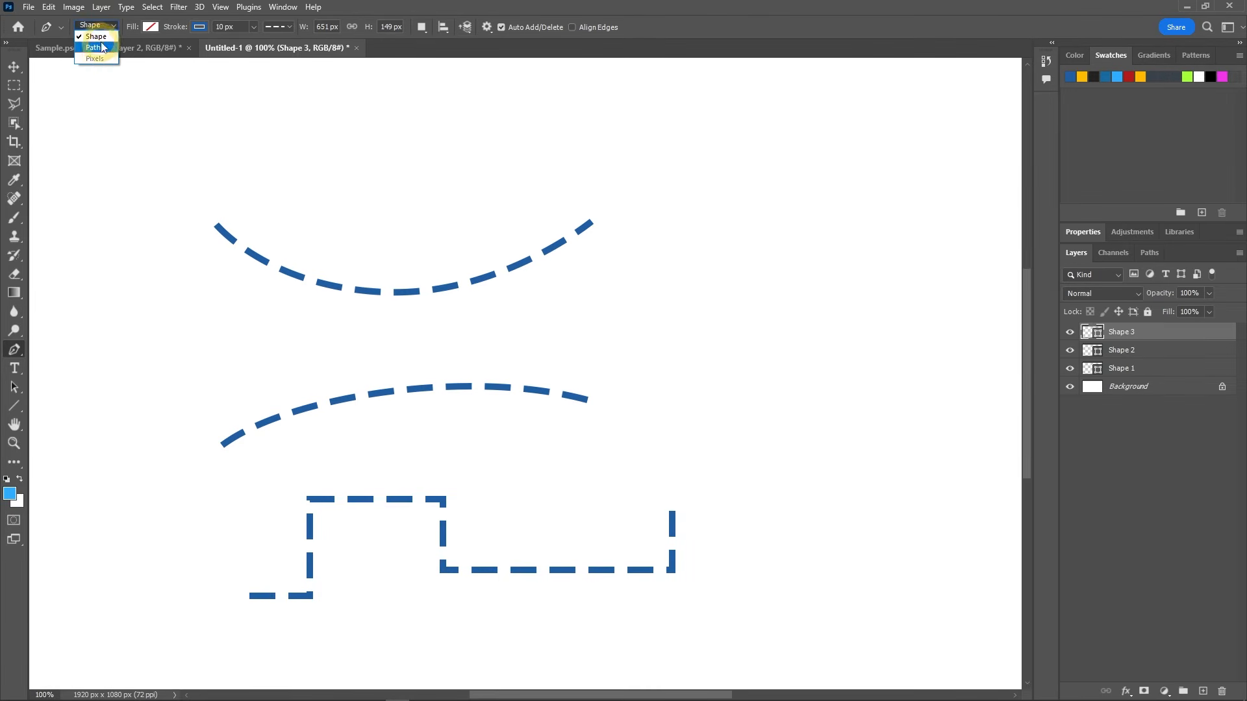
{"action": "left_click", "coordinate": [102, 37]}
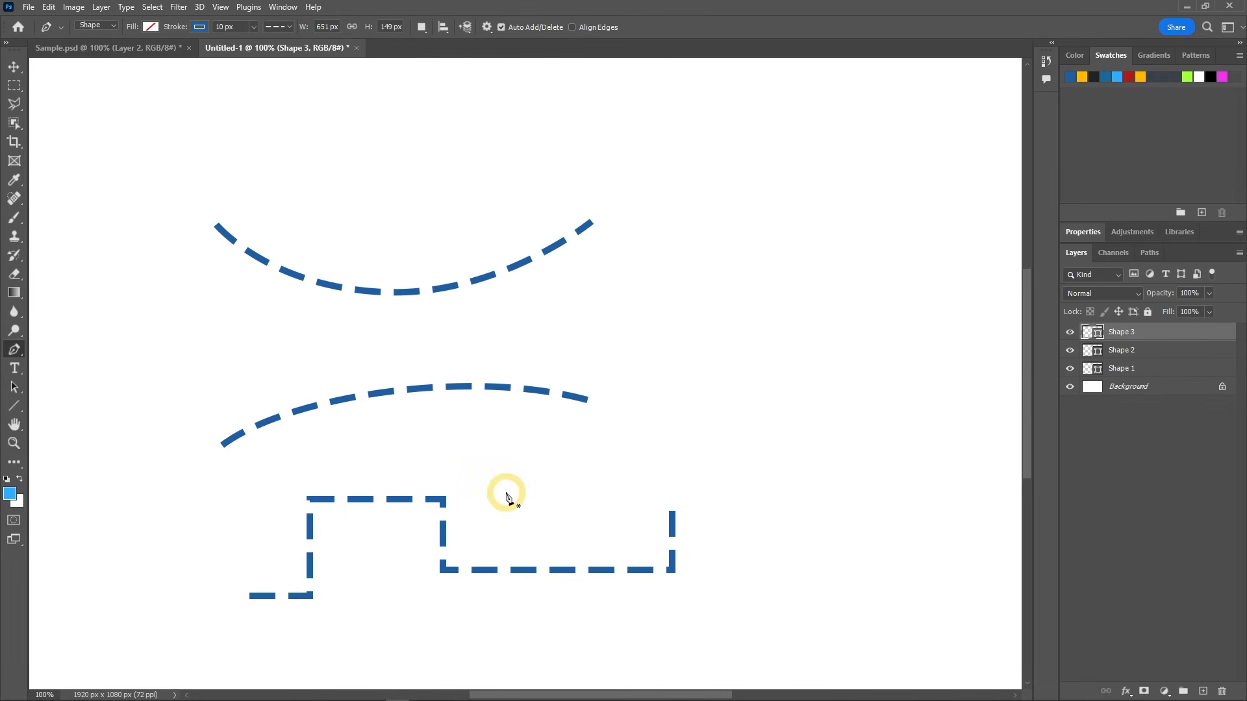
Step: Identify the middle curve's layer by toggling its visibility, and select the curve's right end anchor with the Direct Selection tool
{"action": "left_click", "coordinate": [13, 387]}
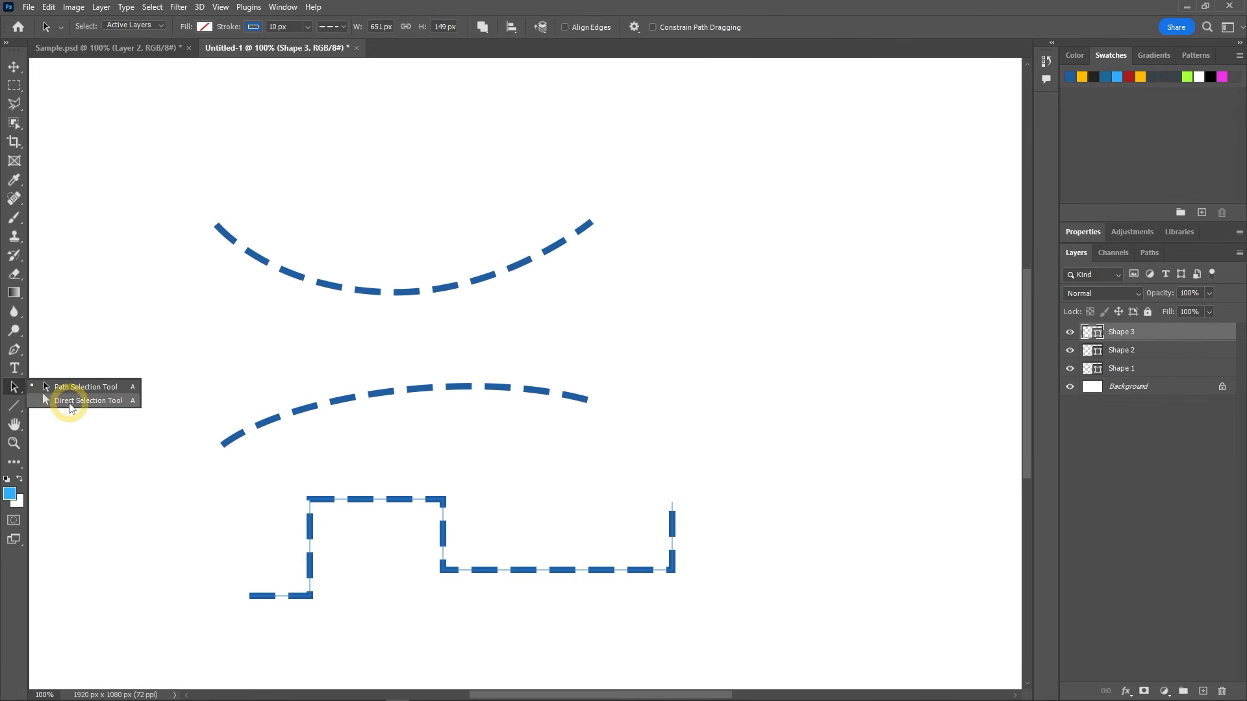
{"action": "left_click", "coordinate": [70, 404]}
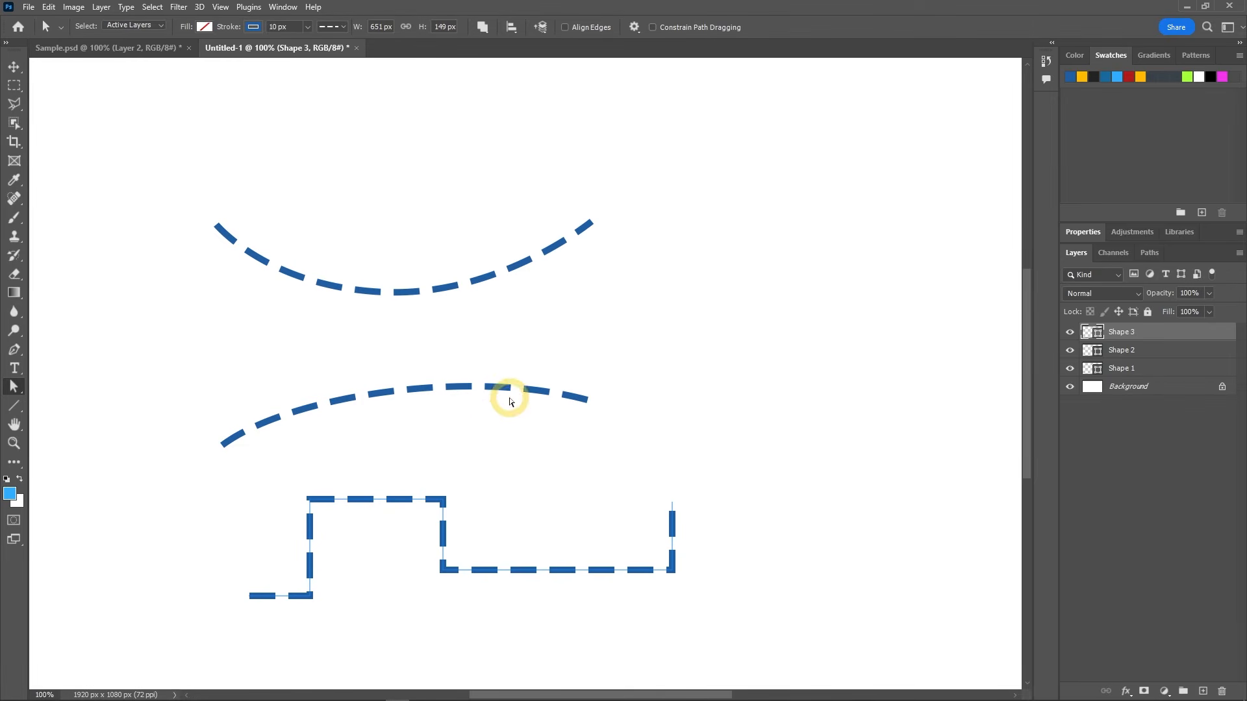
{"action": "left_click", "coordinate": [1070, 352]}
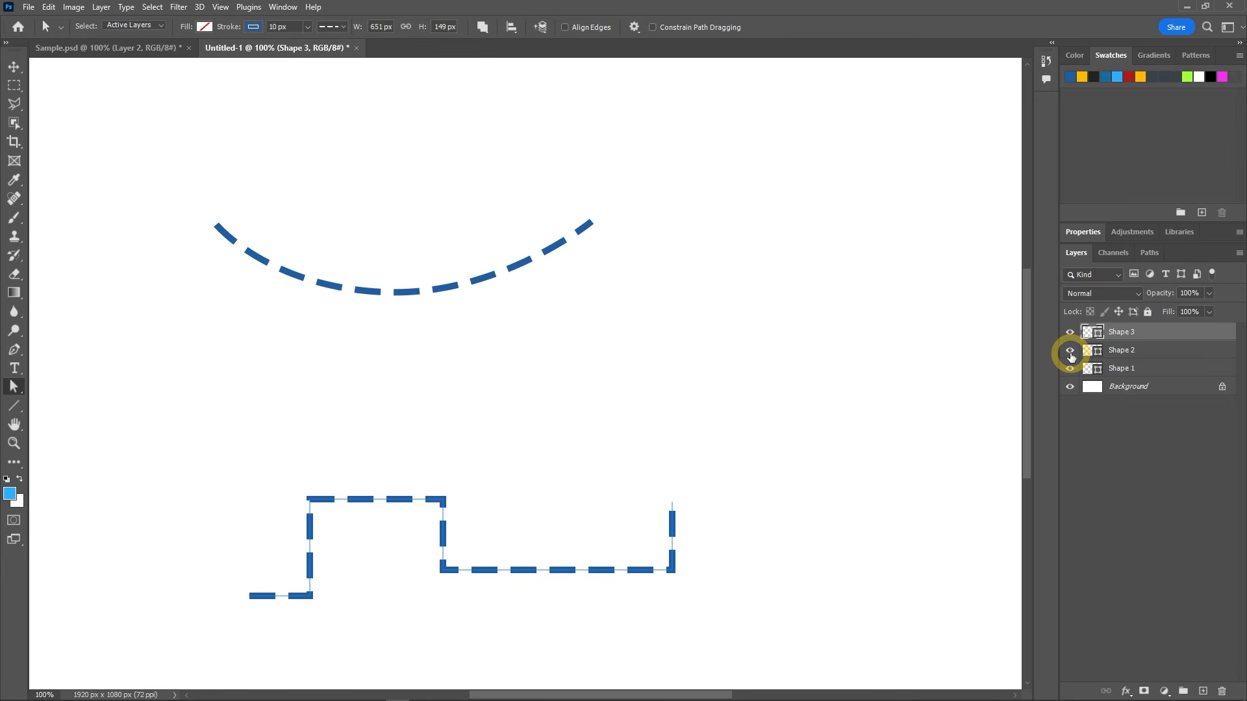
{"action": "left_click", "coordinate": [1070, 353]}
{"action": "left_click", "coordinate": [1144, 356]}
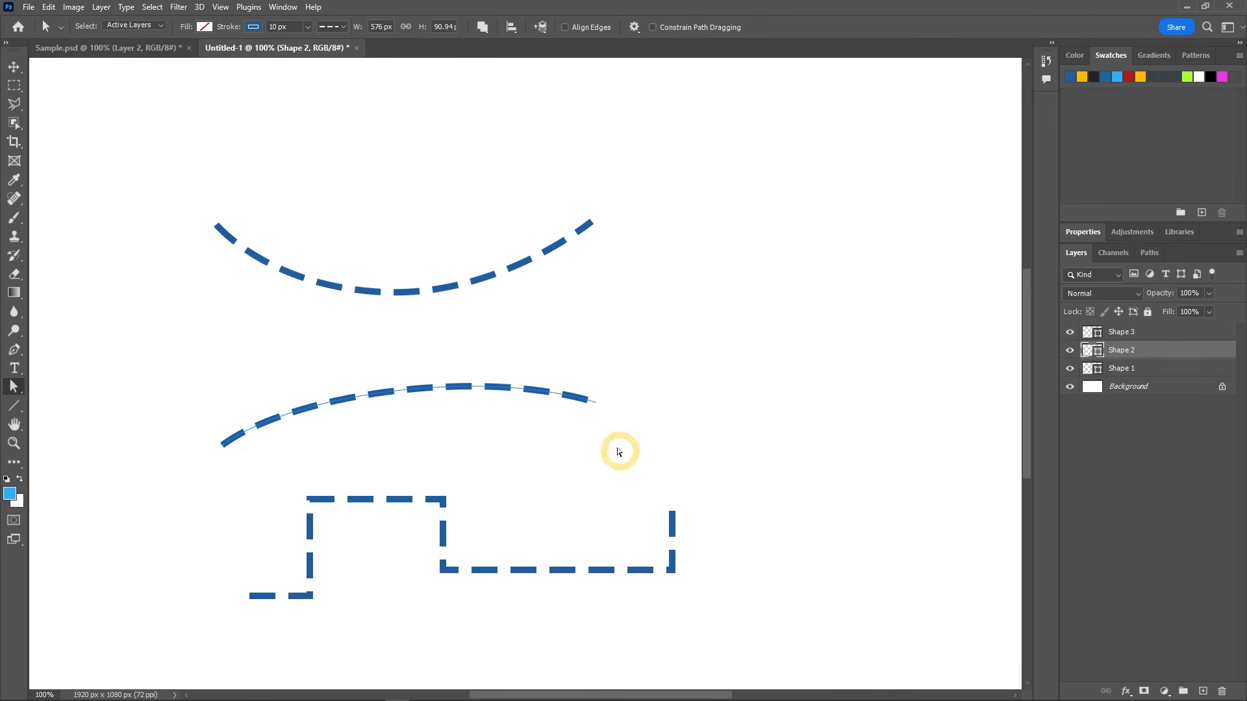
{"action": "left_click", "coordinate": [596, 407]}
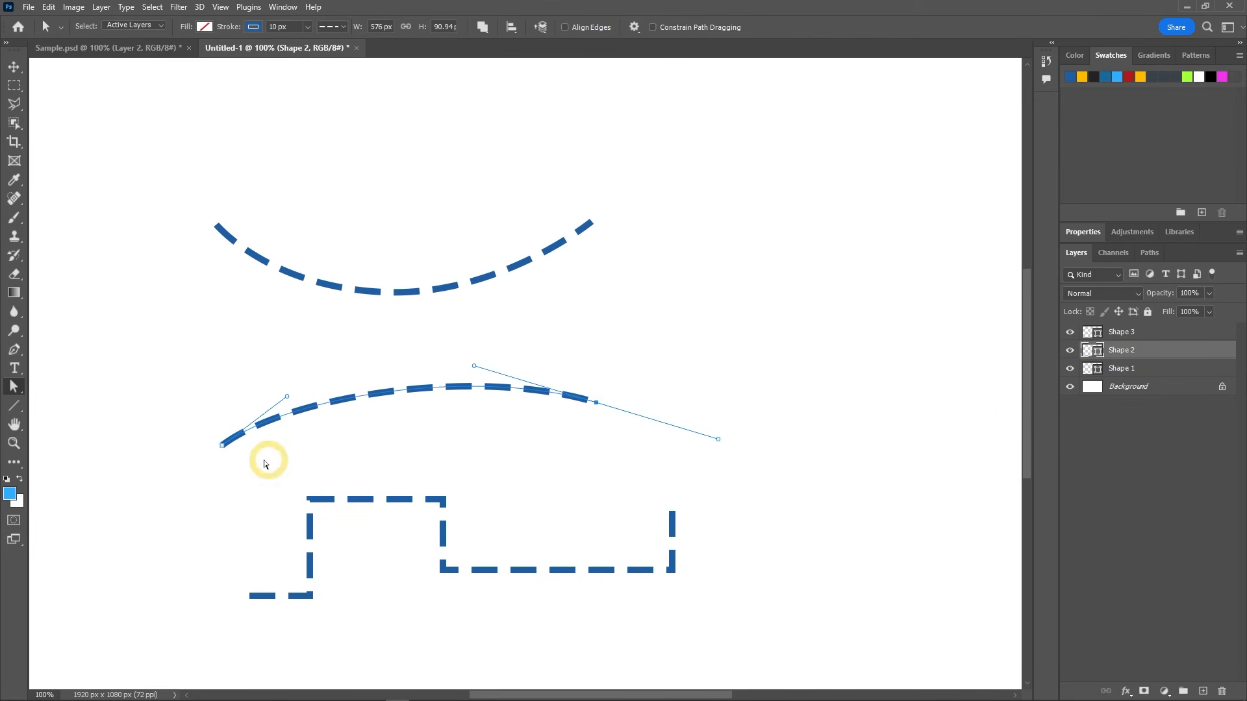
Step: Shift both end anchors of the middle curve slightly and adjust their handles into an S-curve about 584 px wide and 65 px high
{"action": "mouse_move", "coordinate": [226, 454]}
{"action": "left_mouse_down"}
{"action": "mouse_move", "coordinate": [223, 423]}
{"action": "mouse_move", "coordinate": [230, 435]}
{"action": "left_mouse_up"}
{"action": "left_click_drag", "start_coordinate": [595, 404], "coordinate": [607, 394]}
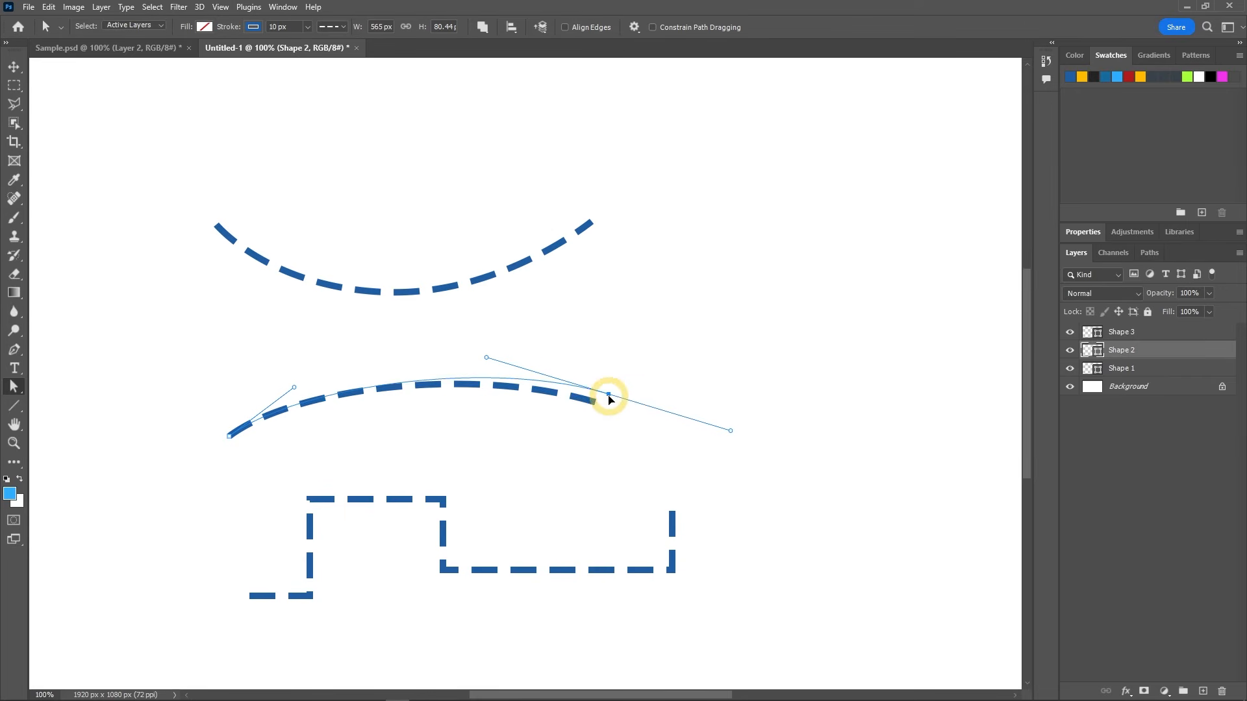
{"action": "left_click_drag", "start_coordinate": [486, 358], "coordinate": [514, 460]}
{"action": "left_click_drag", "start_coordinate": [294, 388], "coordinate": [333, 346]}
{"action": "left_click_drag", "start_coordinate": [514, 460], "coordinate": [525, 473]}
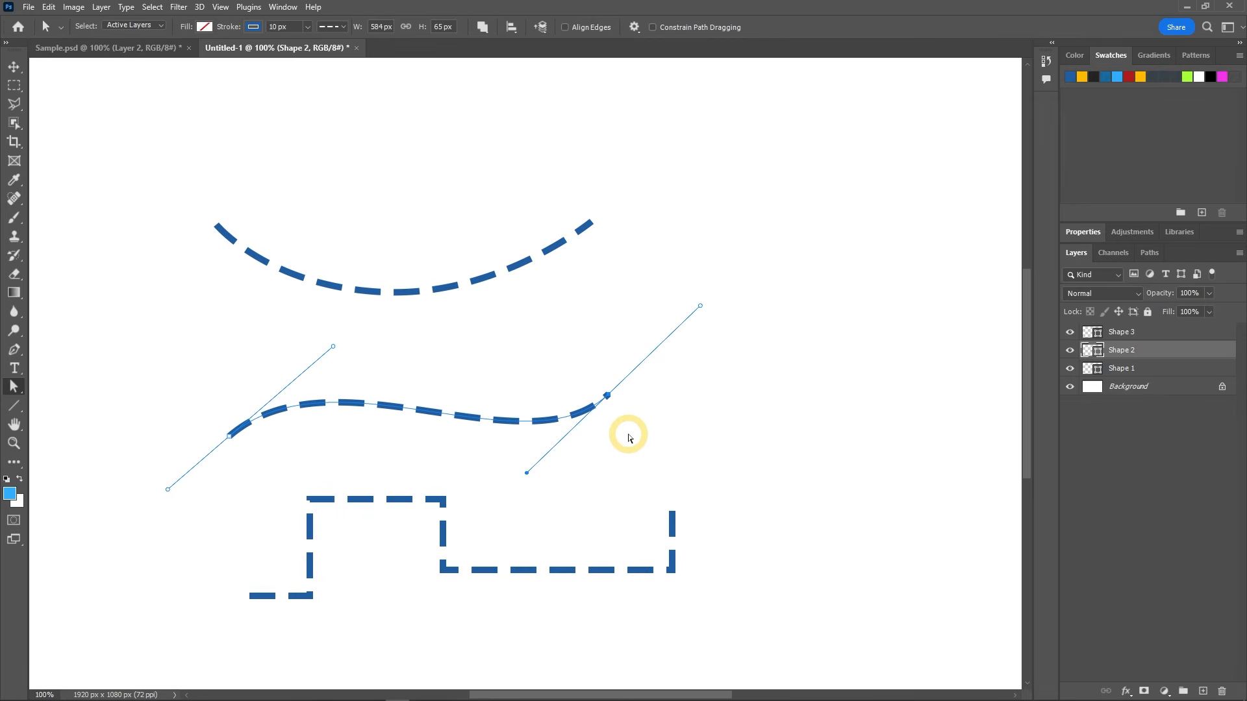
Step: Restyle the middle curve with a yellow-orange stroke, 20 px wide, using the dotted line type
{"action": "left_click", "coordinate": [253, 29]}
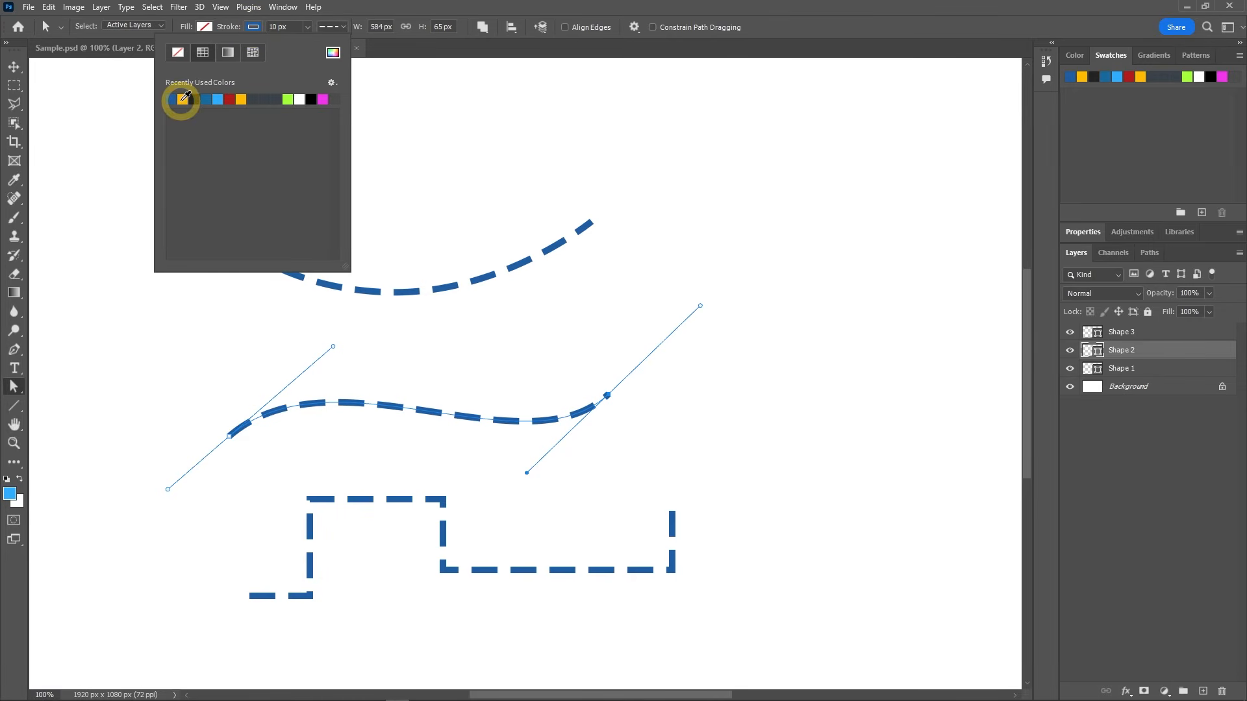
{"action": "left_click", "coordinate": [183, 99]}
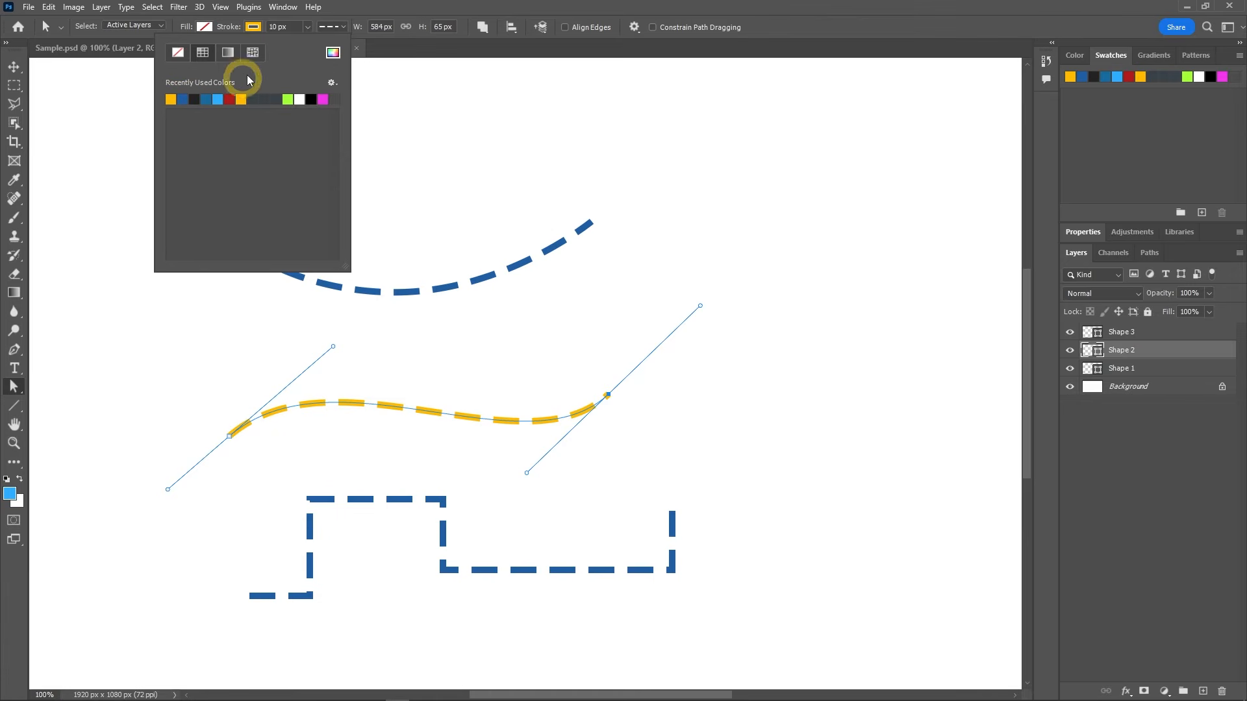
{"action": "left_click", "coordinate": [260, 29]}
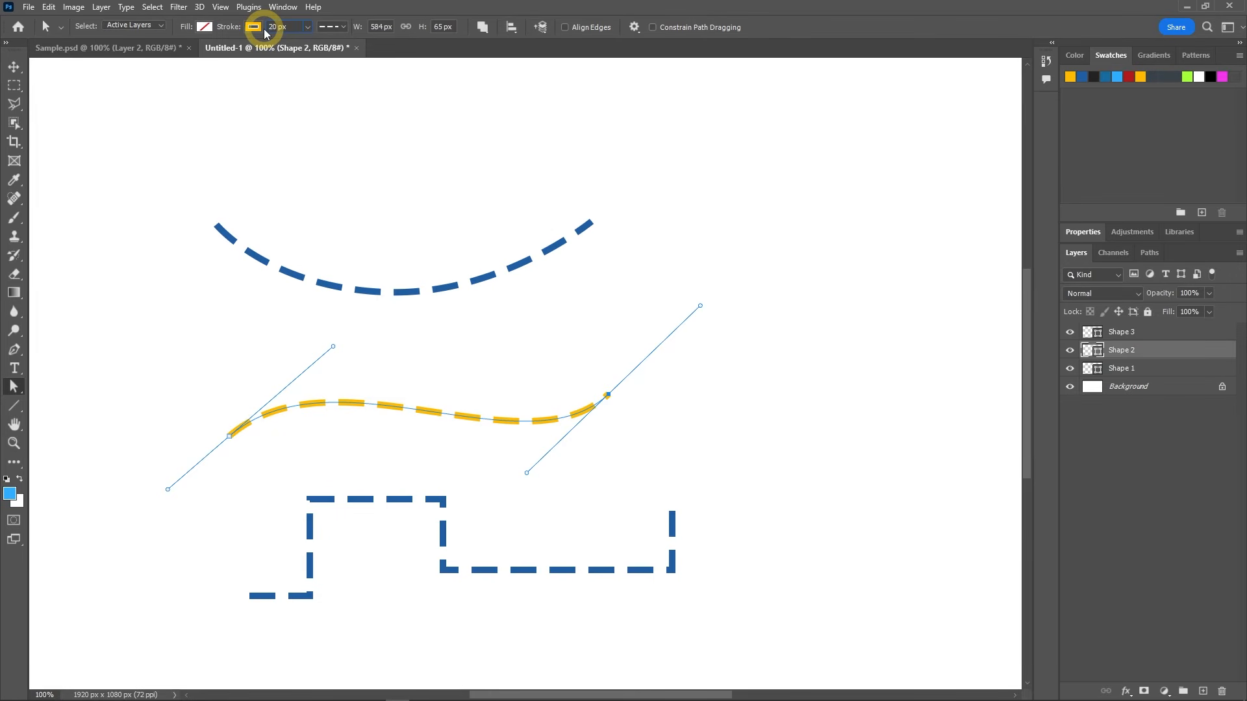
{"action": "key", "text": "Return"}
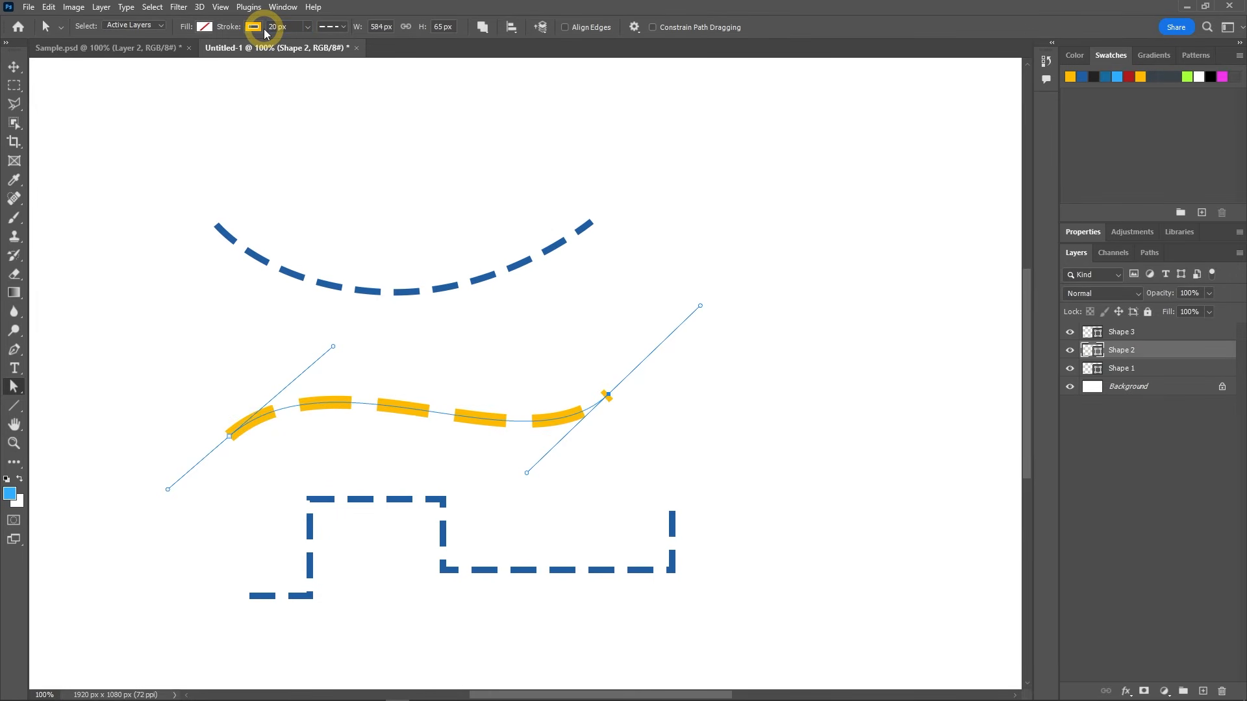
{"action": "left_click", "coordinate": [344, 27]}
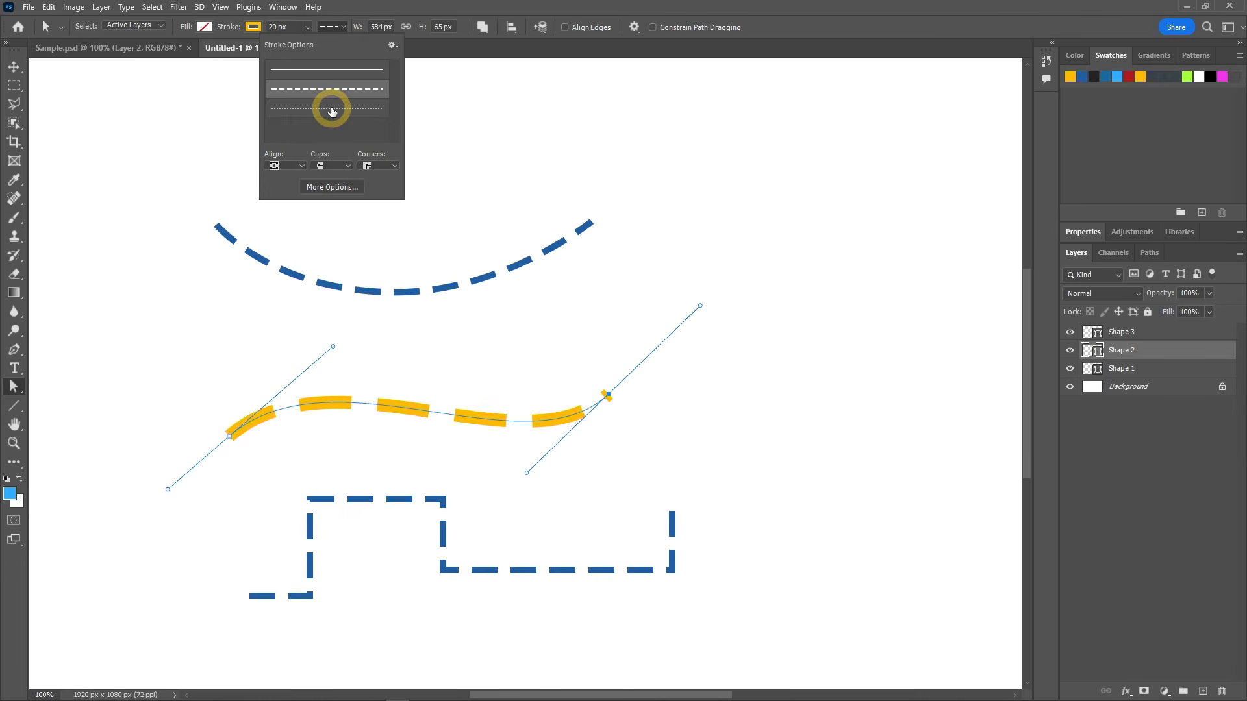
{"action": "left_click", "coordinate": [330, 108]}
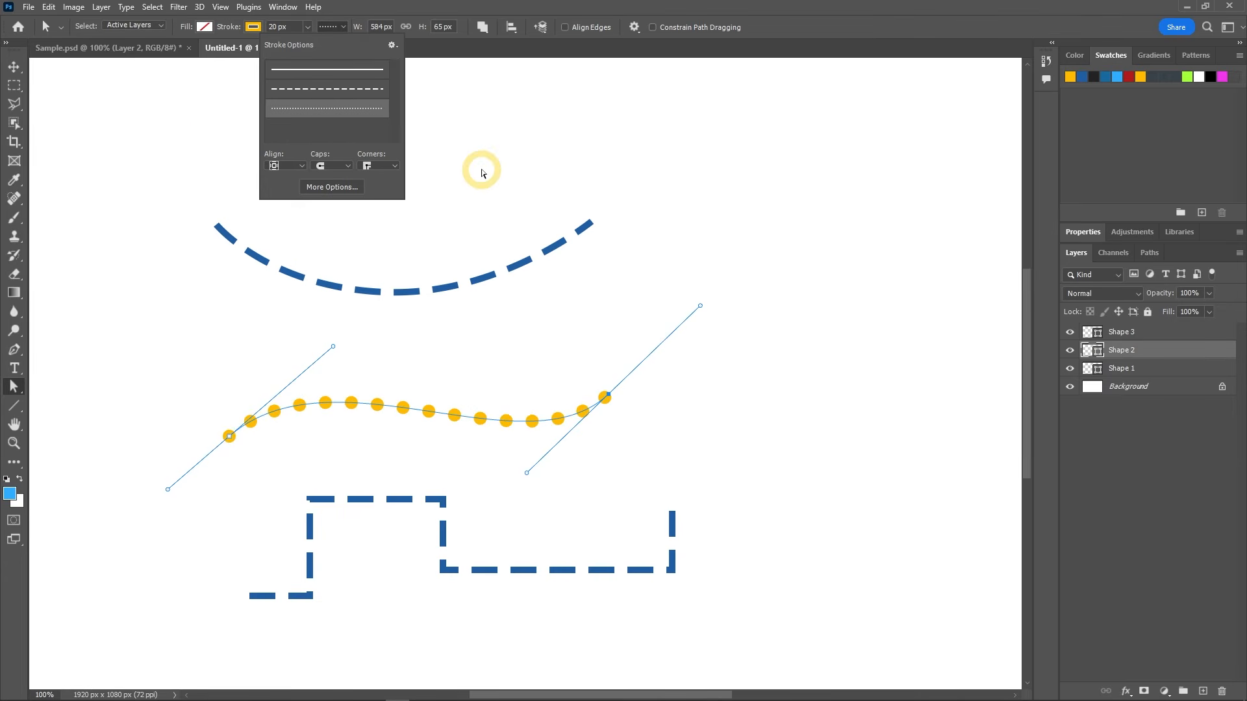
{"action": "left_click", "coordinate": [482, 173]}
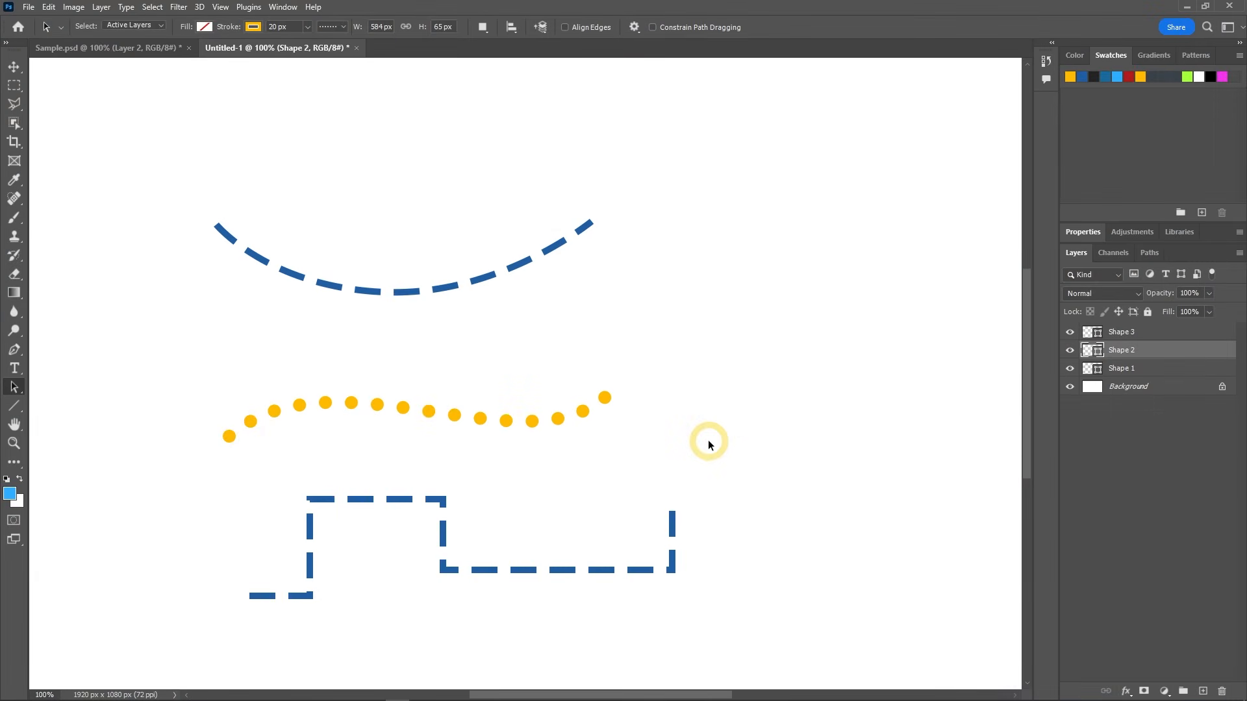
Step: Add an empty layer above the stepped line's layer and open the Line tool's arrowhead options
{"action": "left_click", "coordinate": [1215, 332]}
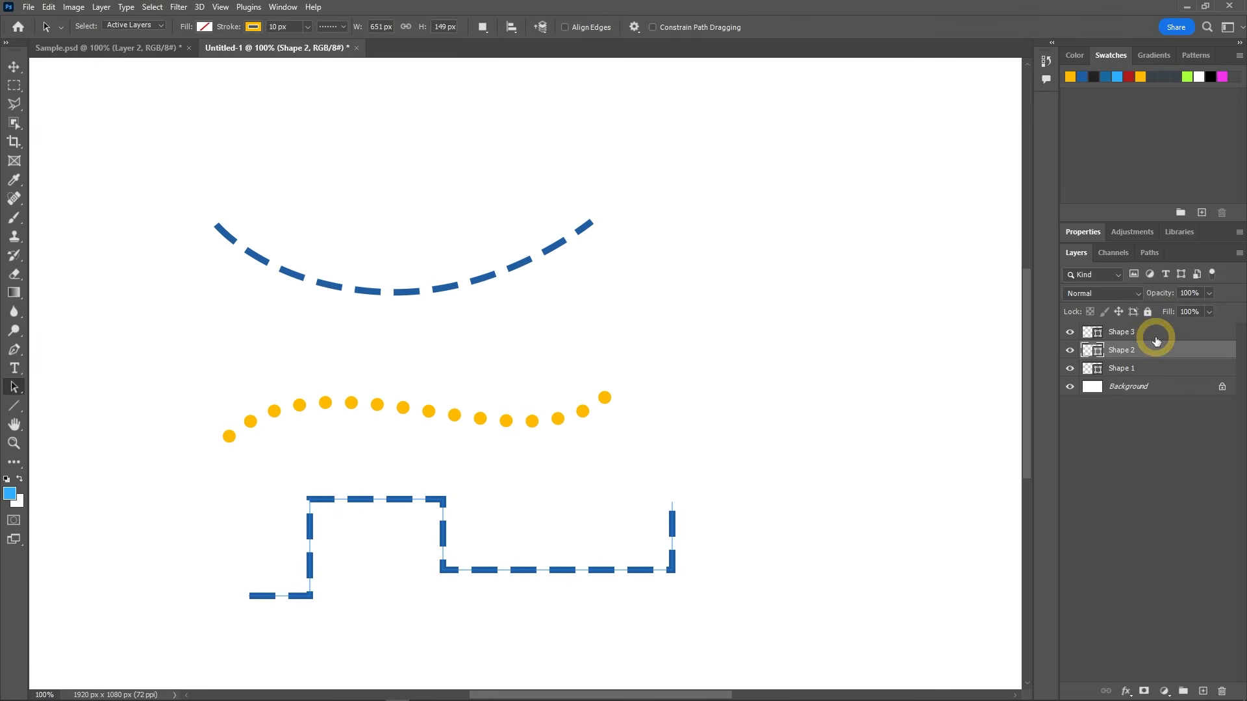
{"action": "left_click", "coordinate": [1202, 691]}
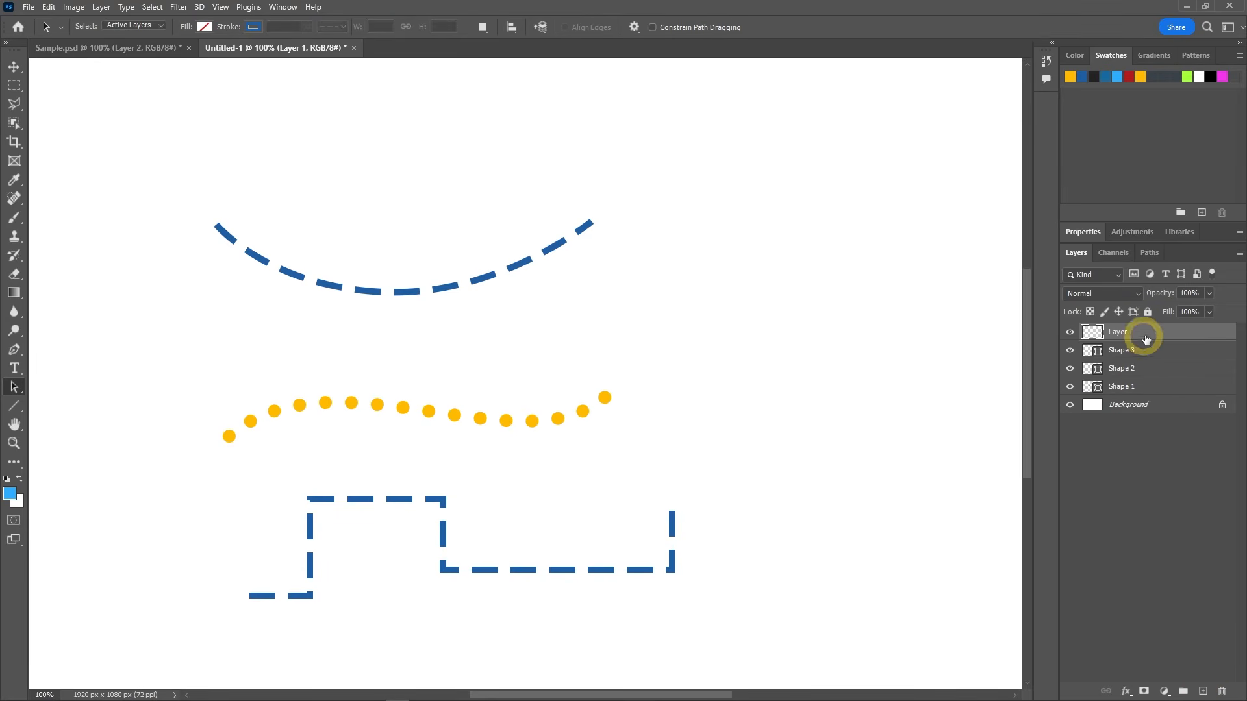
{"action": "left_click", "coordinate": [16, 407]}
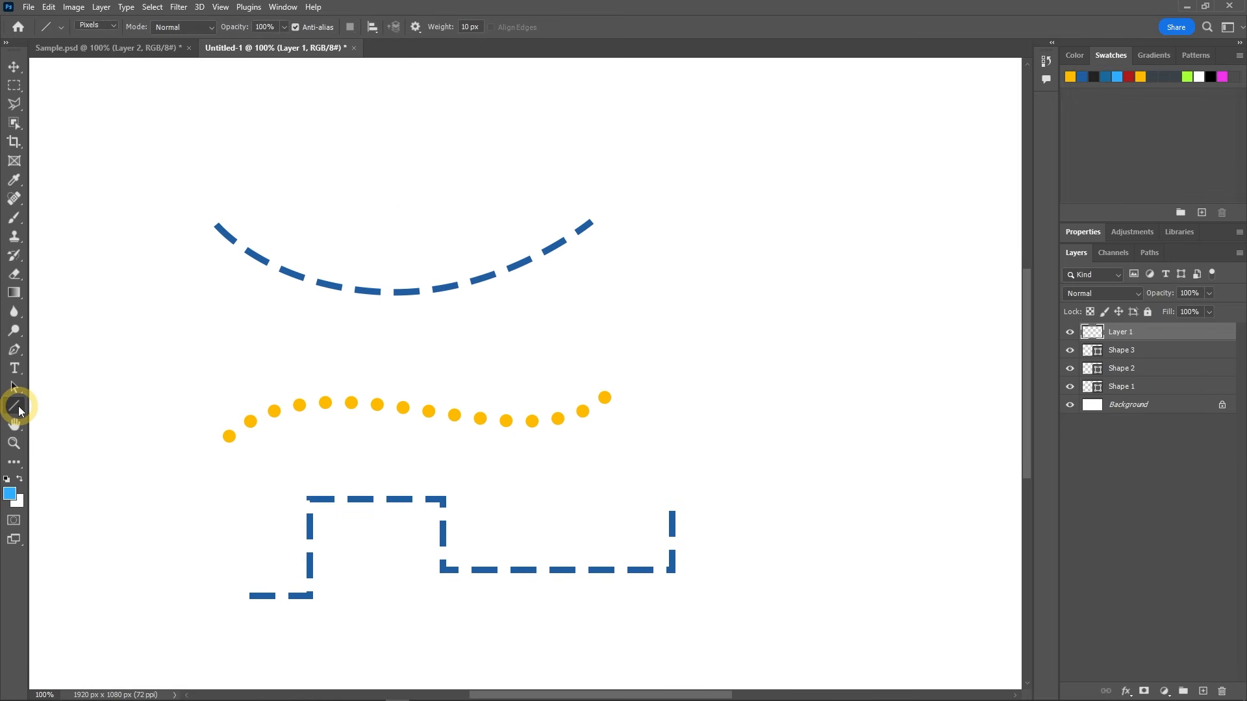
{"action": "left_click", "coordinate": [416, 27]}
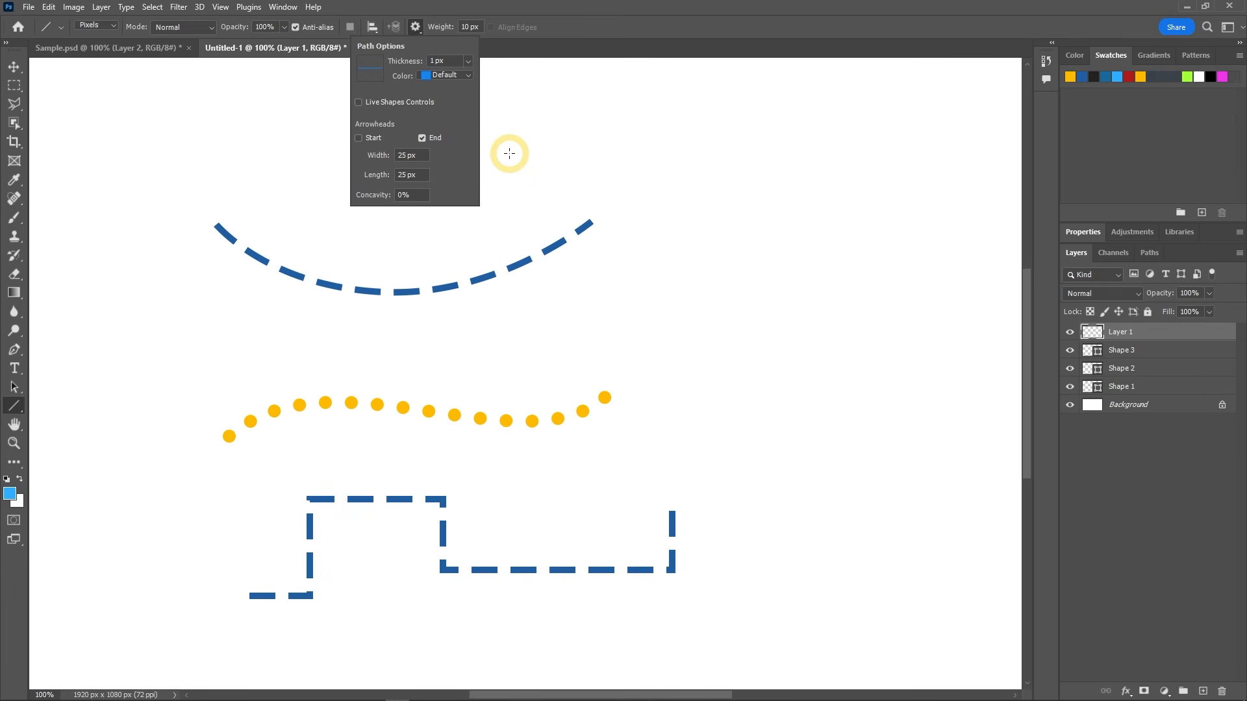
Step: Sample the top curve's blue as the foreground color and draw a short arrowhead line at that curve's right end
{"action": "left_click", "coordinate": [10, 493]}
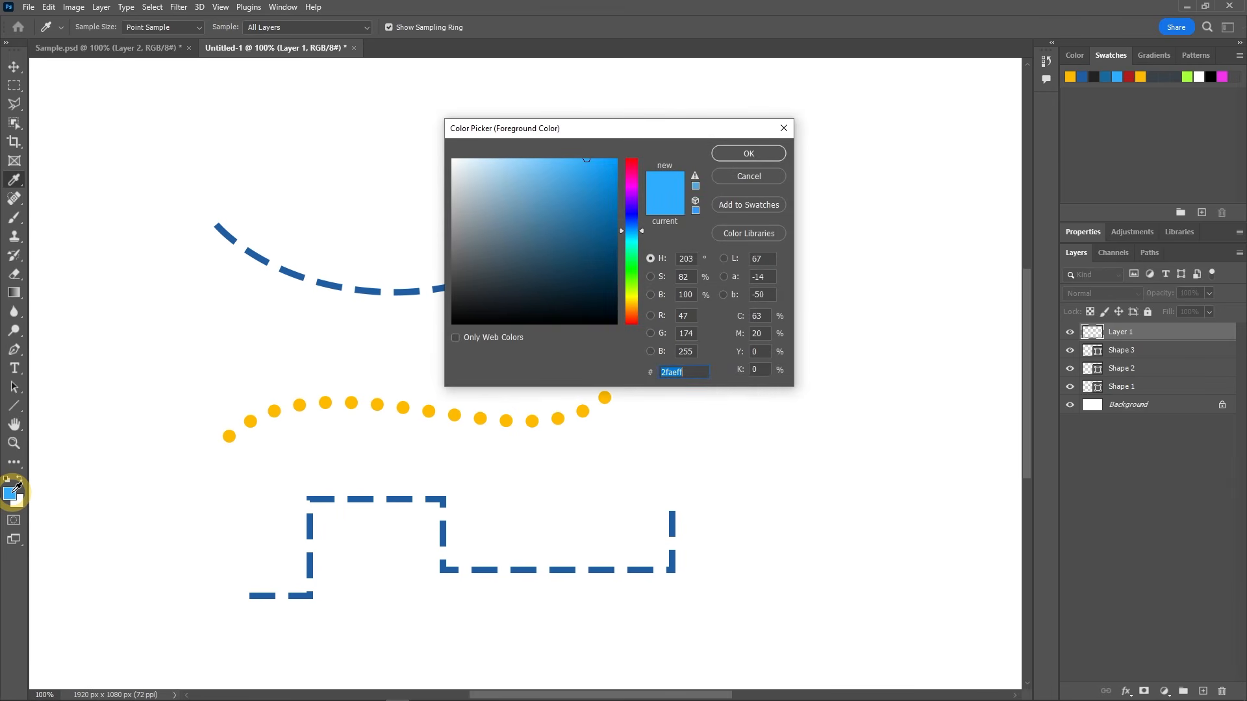
{"action": "left_click", "coordinate": [334, 283]}
{"action": "left_click", "coordinate": [730, 154]}
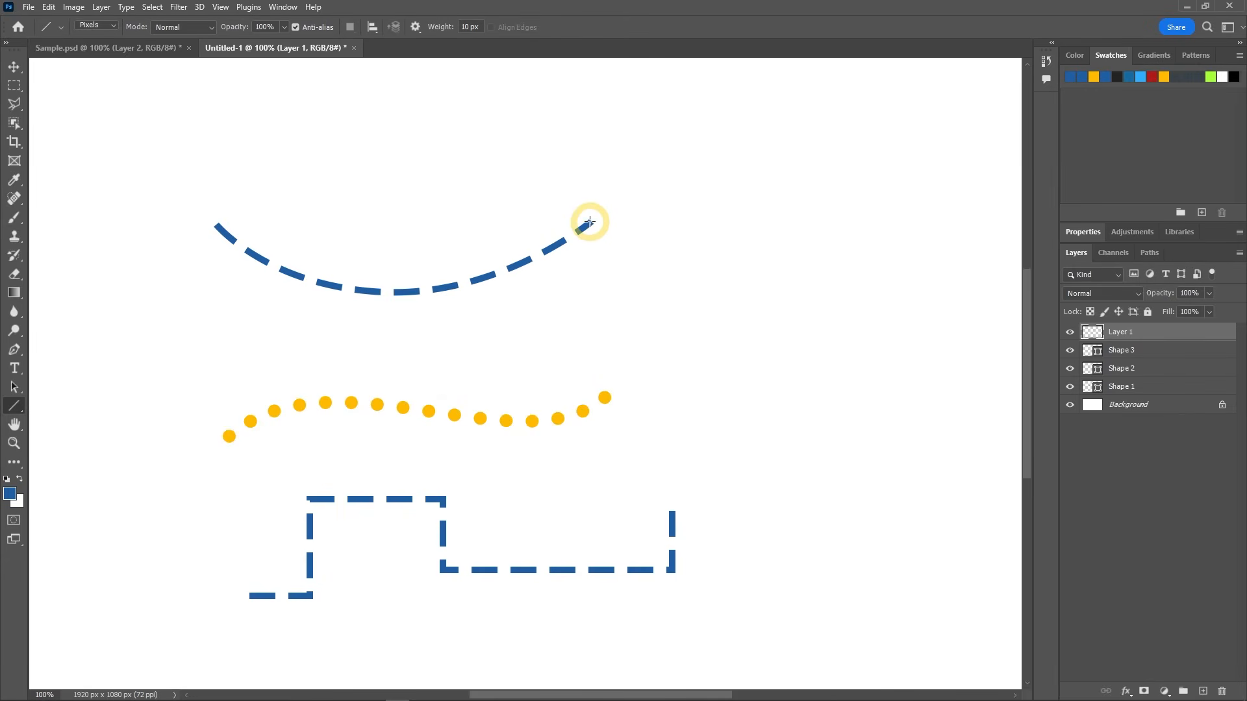
{"action": "left_click_drag", "start_coordinate": [589, 223], "coordinate": [603, 211]}
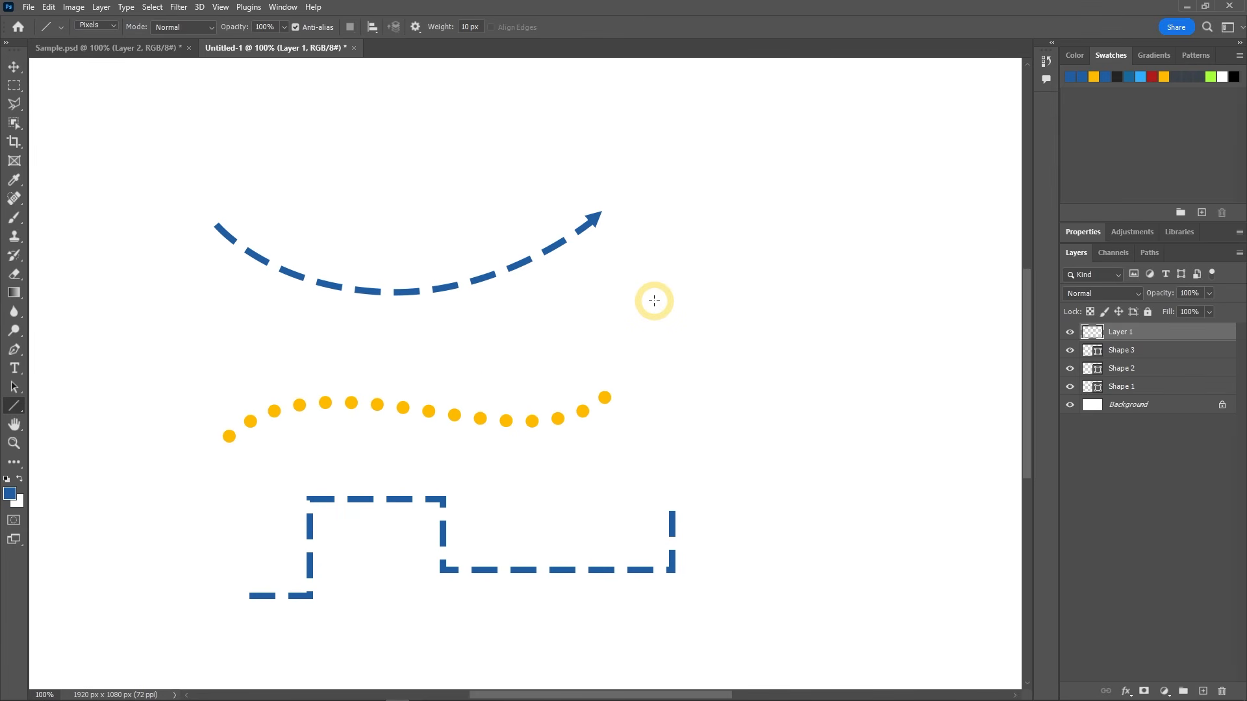
Step: Draw a yellow-orange triangle in Shape mode without a stroke, about 50 px wide and 44 px high, near the dotted curve's right end
{"action": "left_click", "coordinate": [16, 408]}
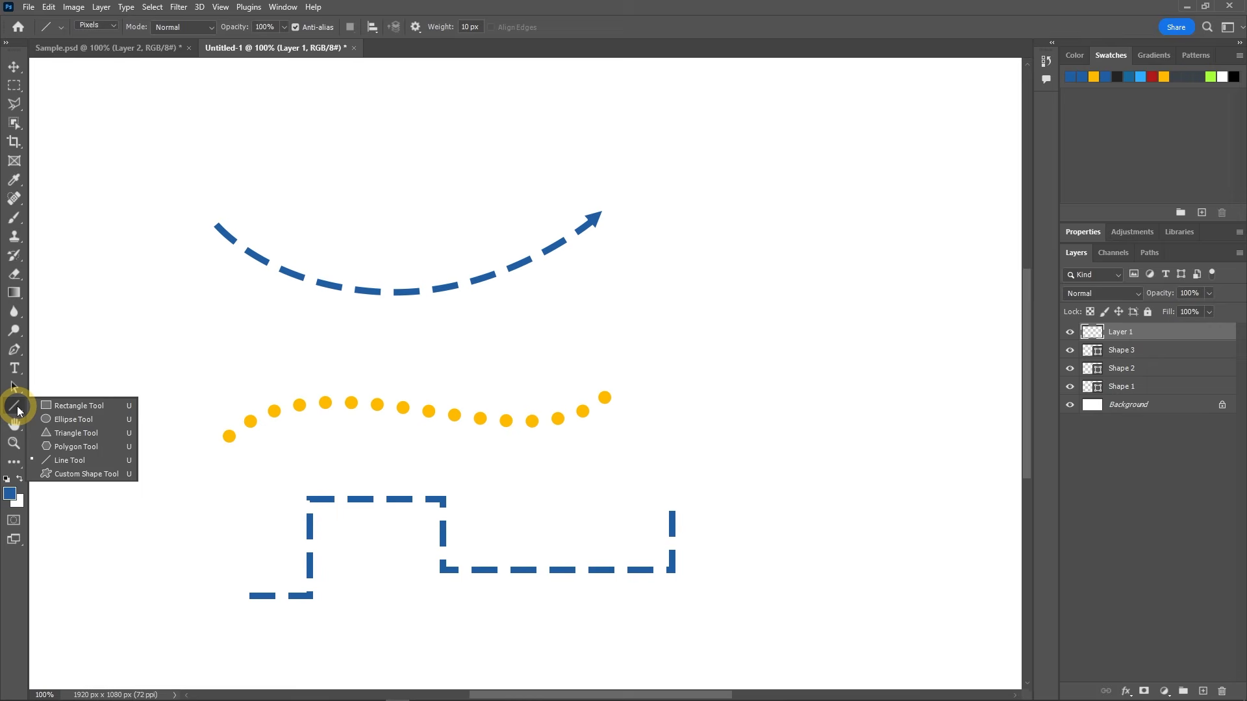
{"action": "left_click", "coordinate": [65, 431]}
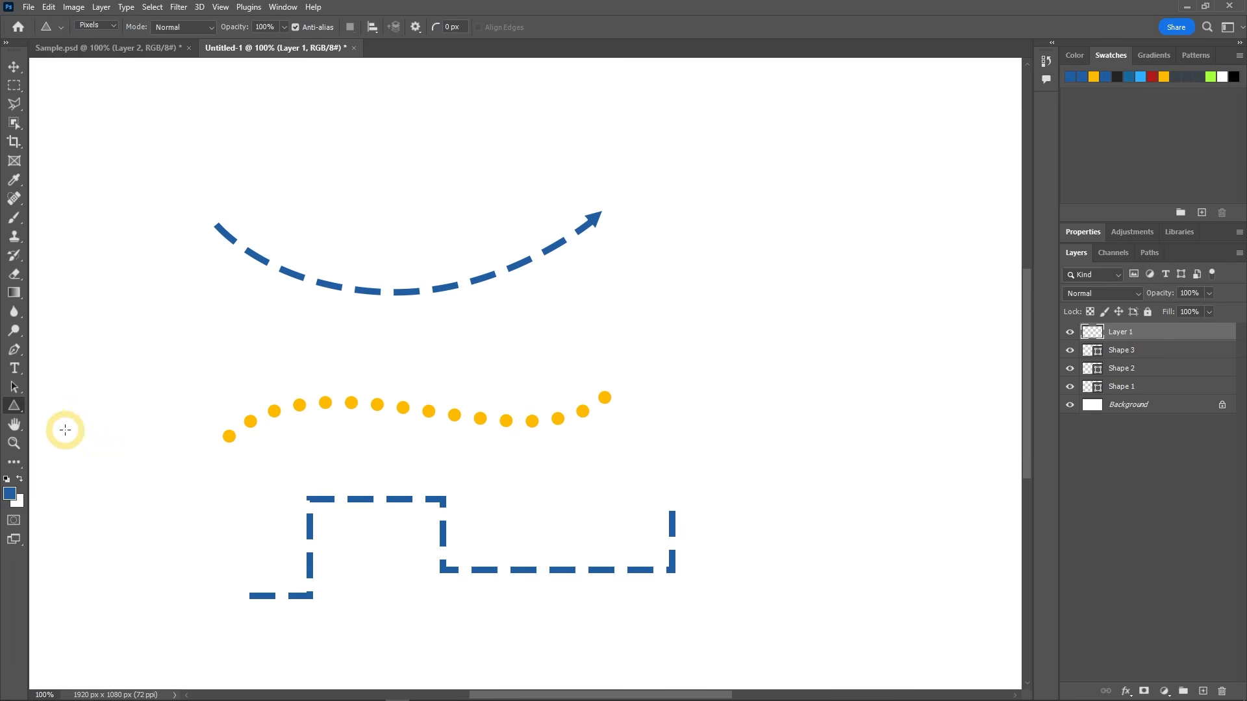
{"action": "left_click", "coordinate": [115, 27]}
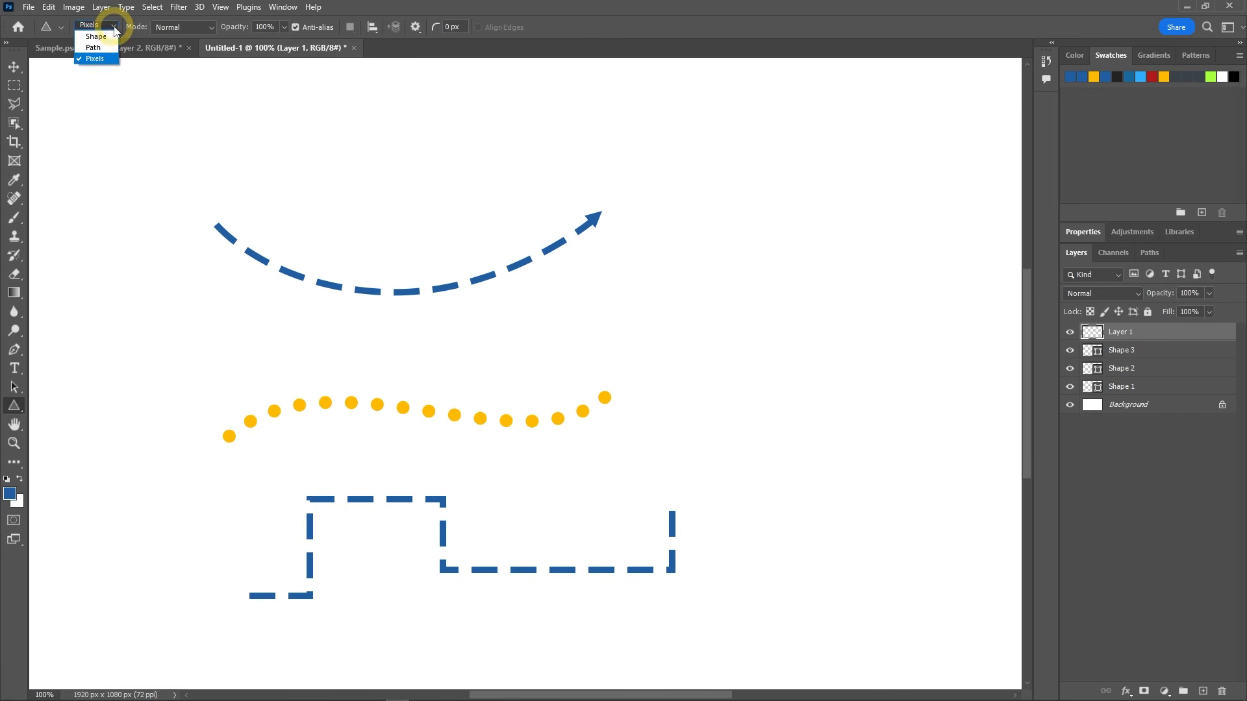
{"action": "left_click", "coordinate": [89, 37]}
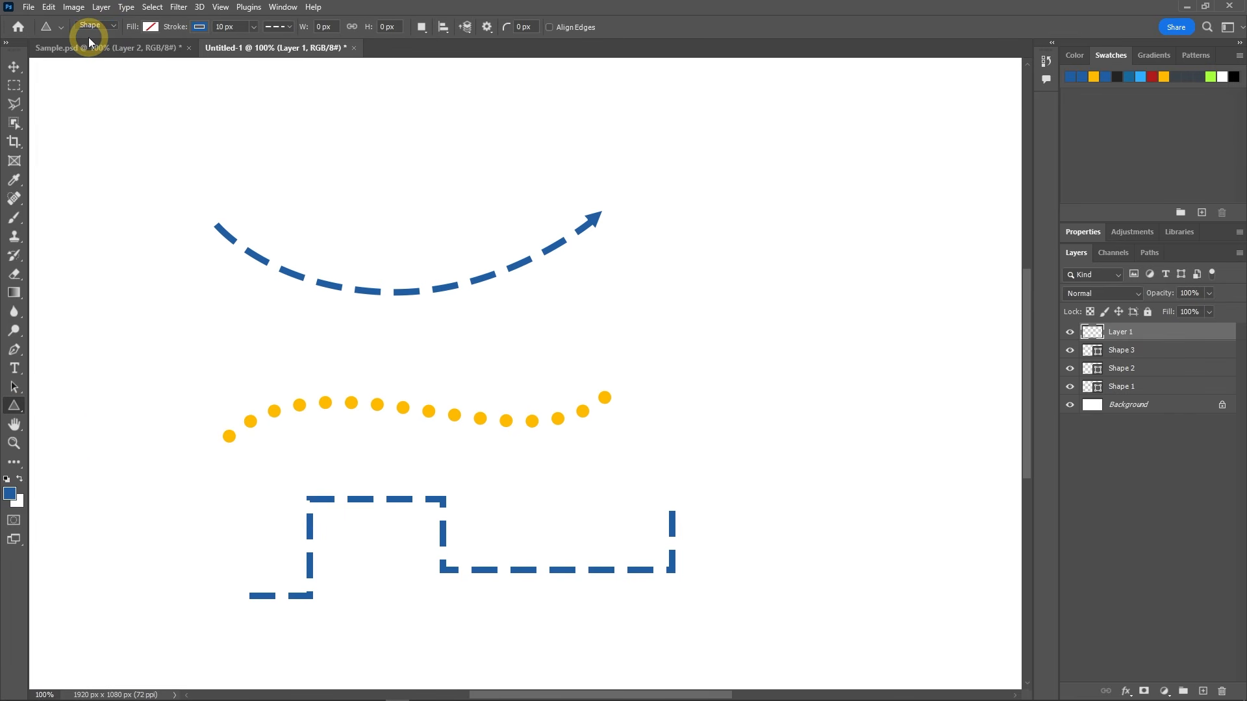
{"action": "left_click", "coordinate": [151, 26]}
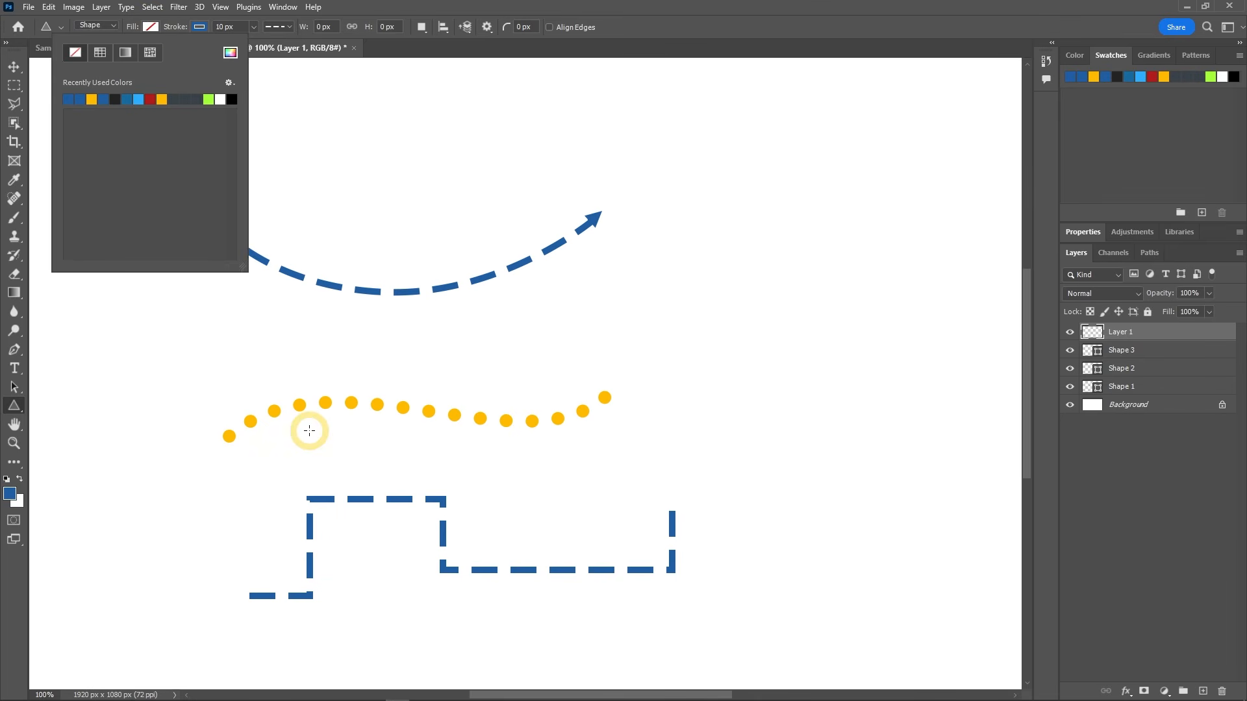
{"action": "left_click", "coordinate": [92, 99]}
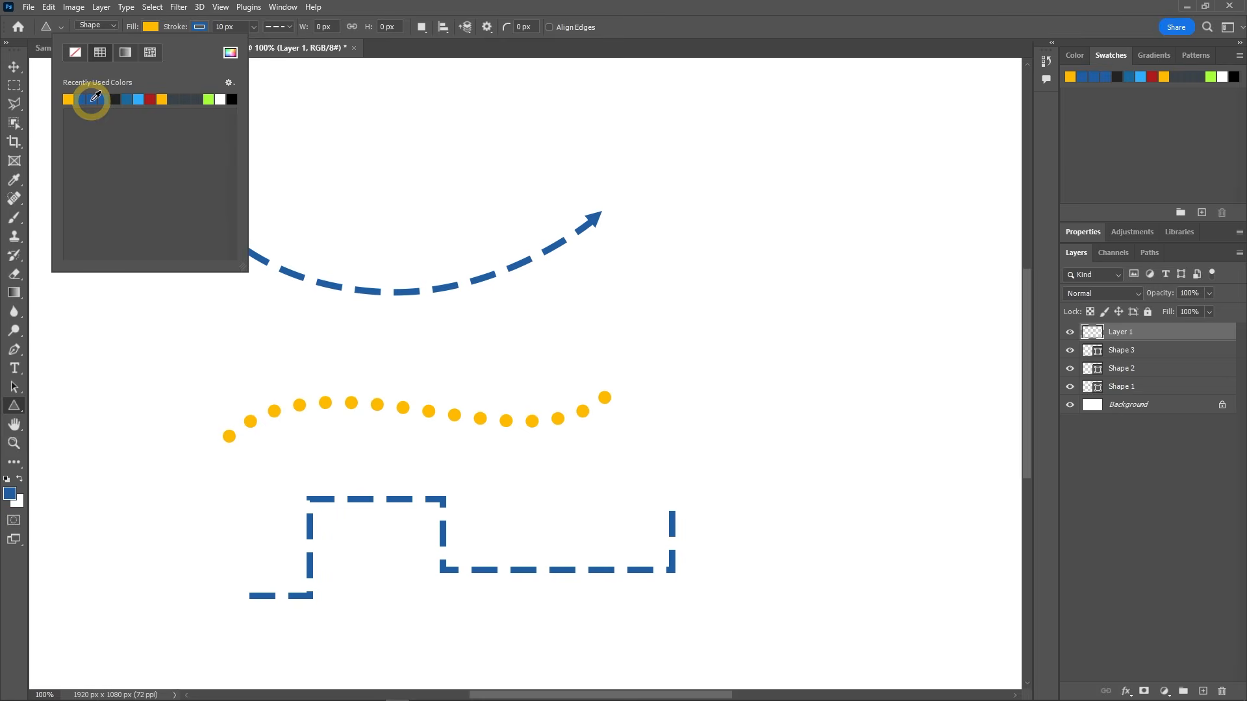
{"action": "left_click", "coordinate": [200, 27]}
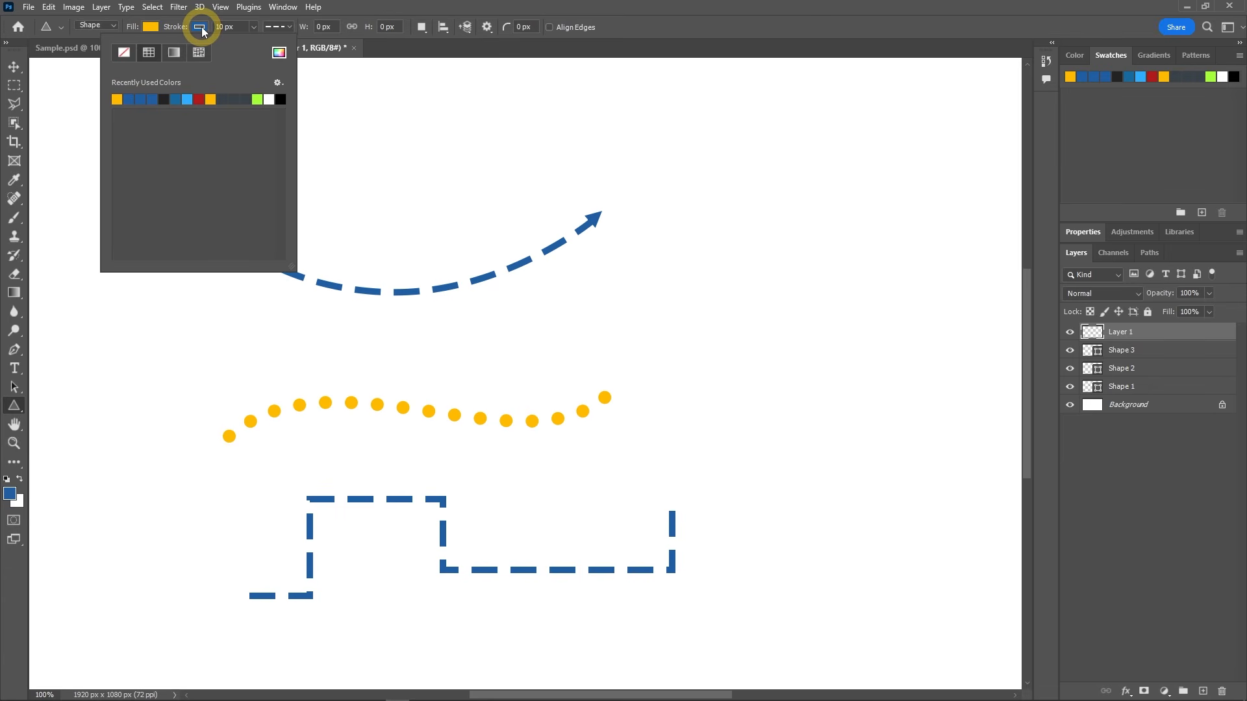
{"action": "left_click", "coordinate": [125, 54]}
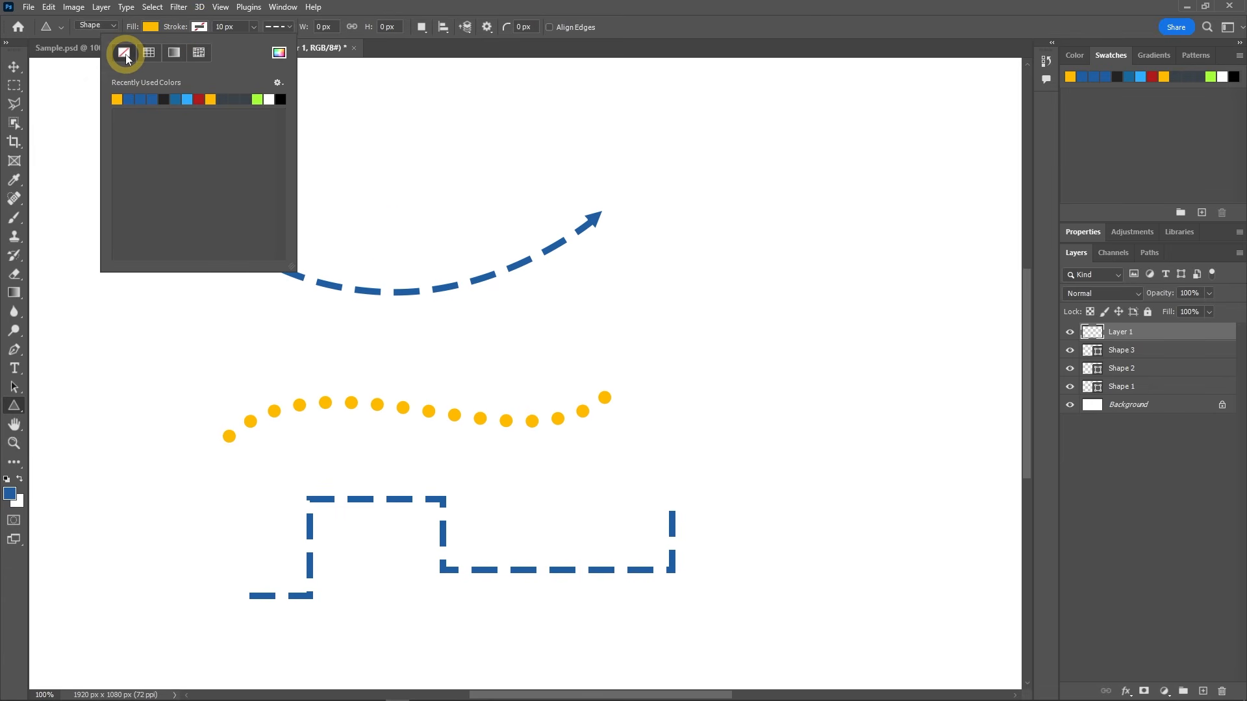
{"action": "mouse_move", "coordinate": [638, 346]}
{"action": "left_mouse_down"}
{"action": "mouse_move", "coordinate": [704, 401]}
{"action": "mouse_move", "coordinate": [674, 379]}
{"action": "left_mouse_up"}
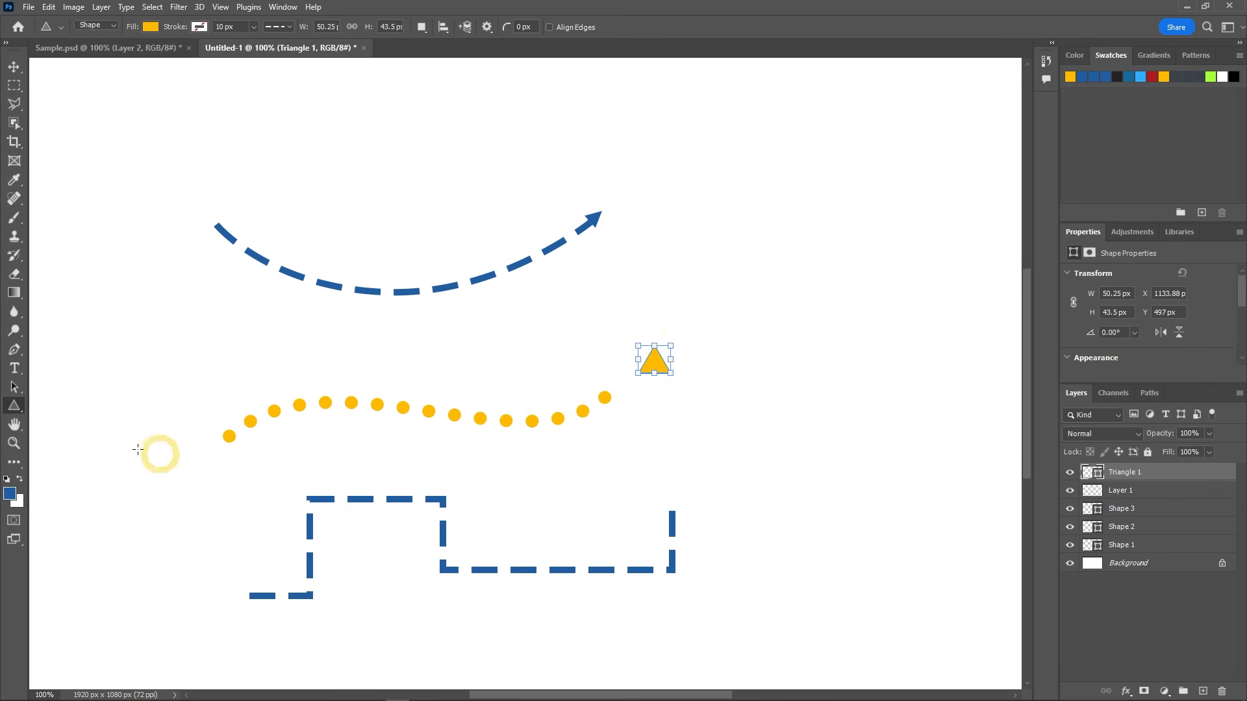
Step: Rotate the triangle to about 40°, scale it to about 47 by 41 px, and place it as an arrowhead on the dotted curve's right end
{"action": "left_click", "coordinate": [16, 388]}
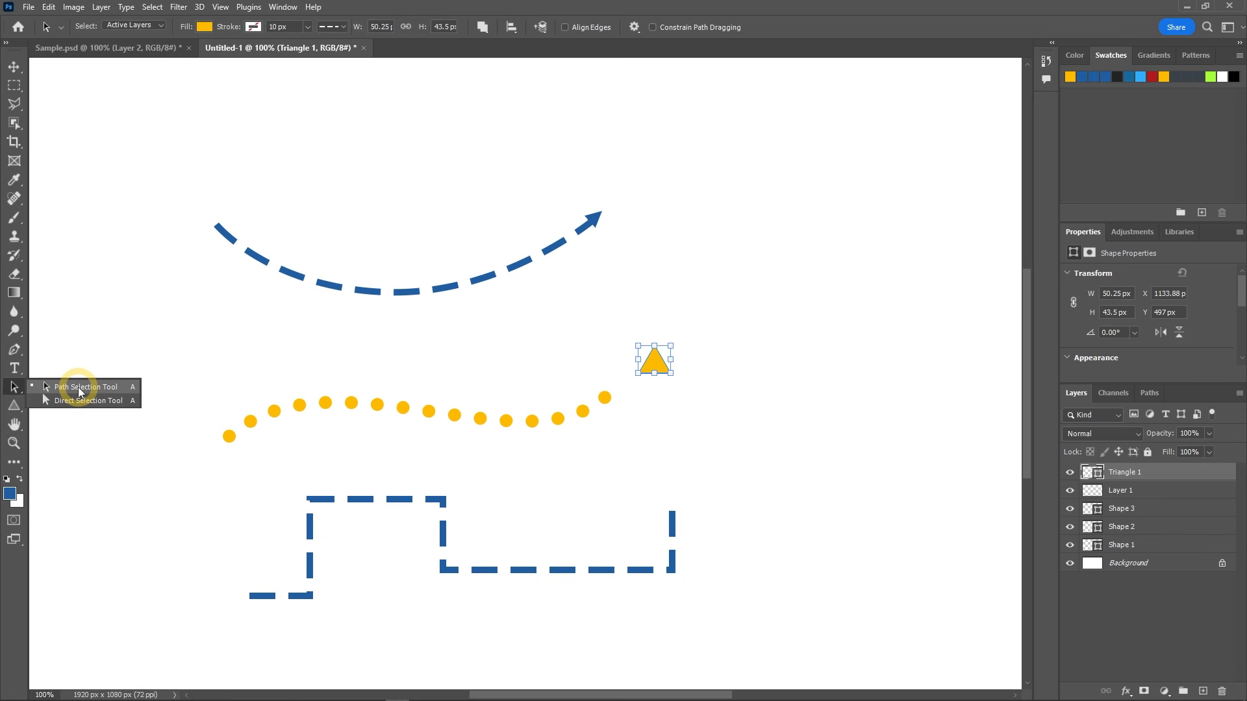
{"action": "left_click", "coordinate": [81, 389]}
{"action": "left_click", "coordinate": [662, 388]}
{"action": "left_click", "coordinate": [657, 369]}
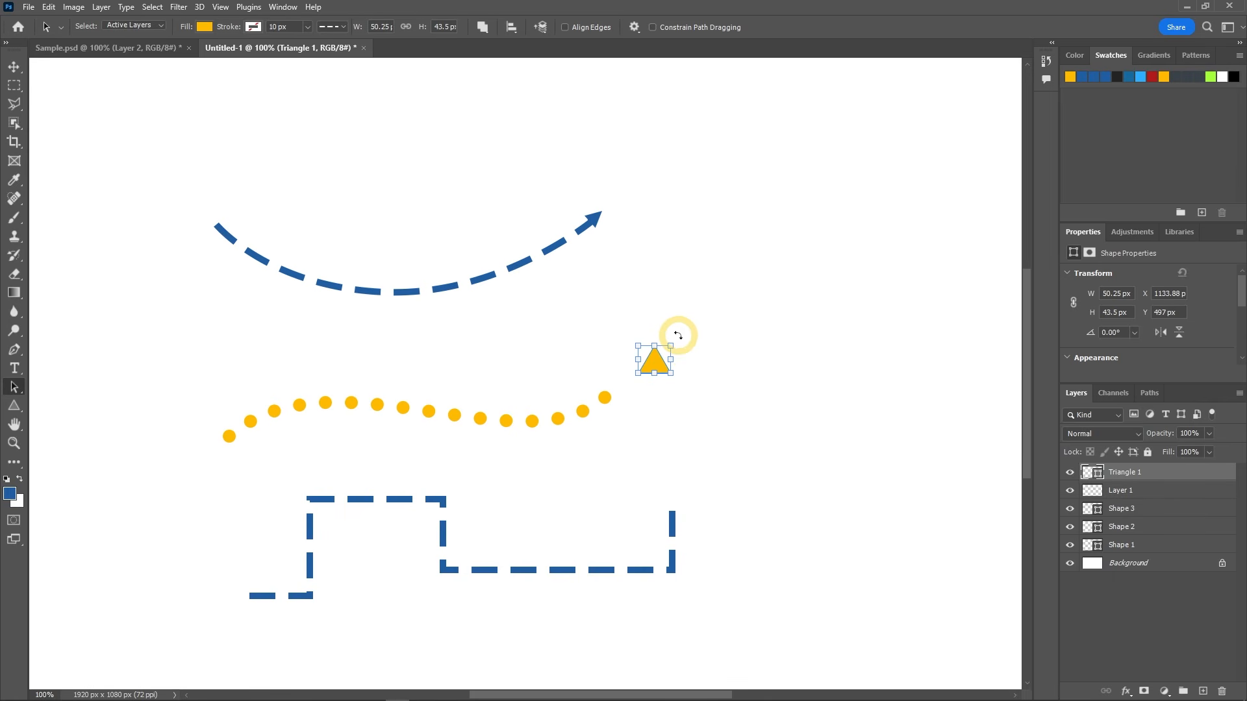
{"action": "left_click_drag", "start_coordinate": [677, 335], "coordinate": [696, 356]}
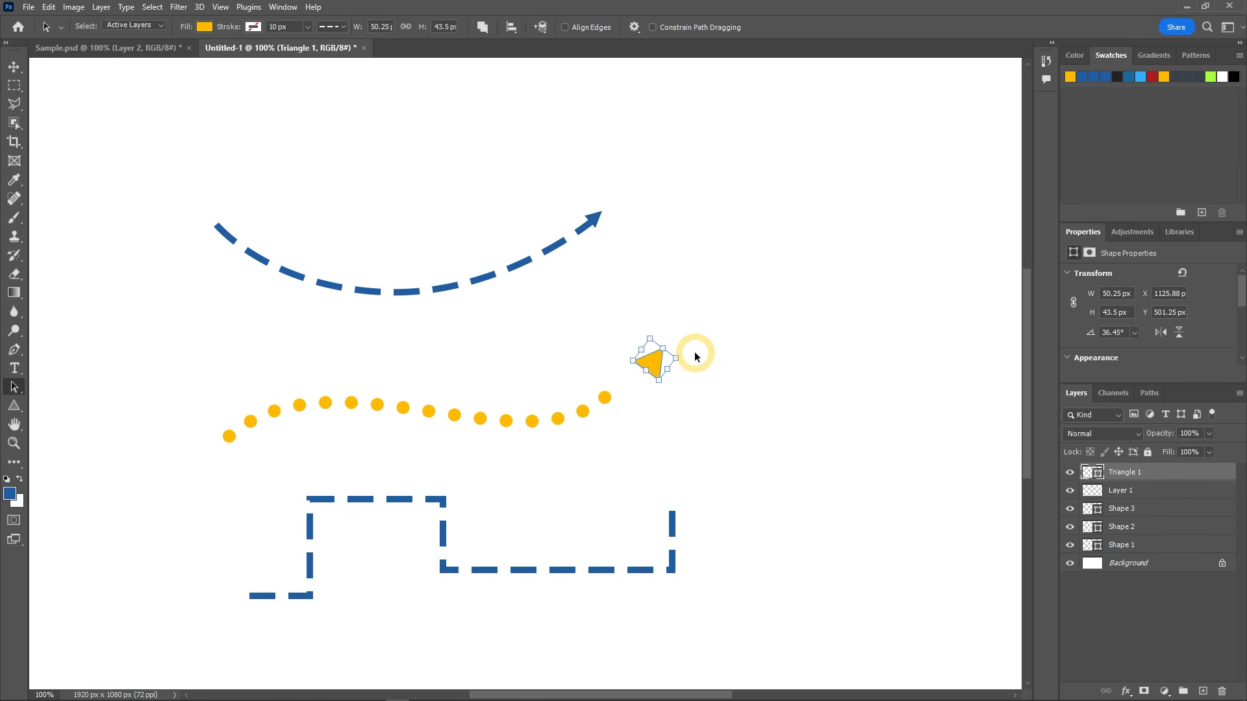
{"action": "left_click", "coordinate": [656, 362]}
{"action": "left_click_drag", "start_coordinate": [655, 362], "coordinate": [630, 380]}
{"action": "left_click", "coordinate": [709, 403]}
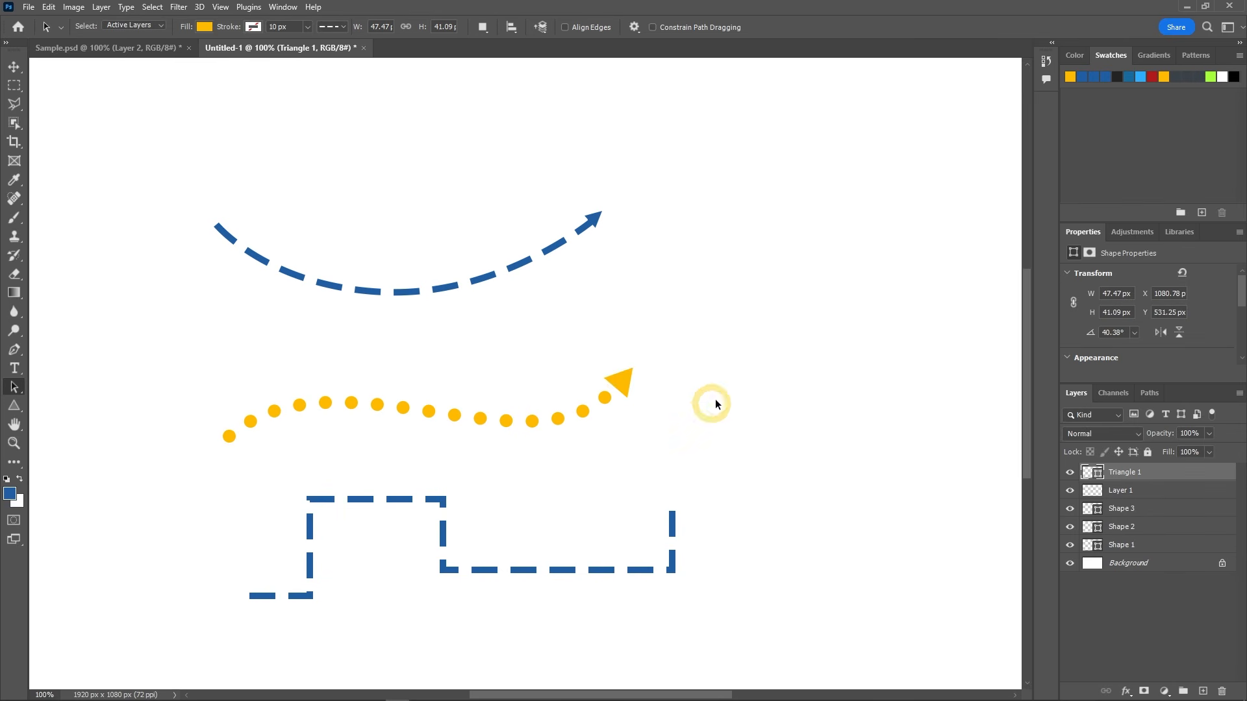